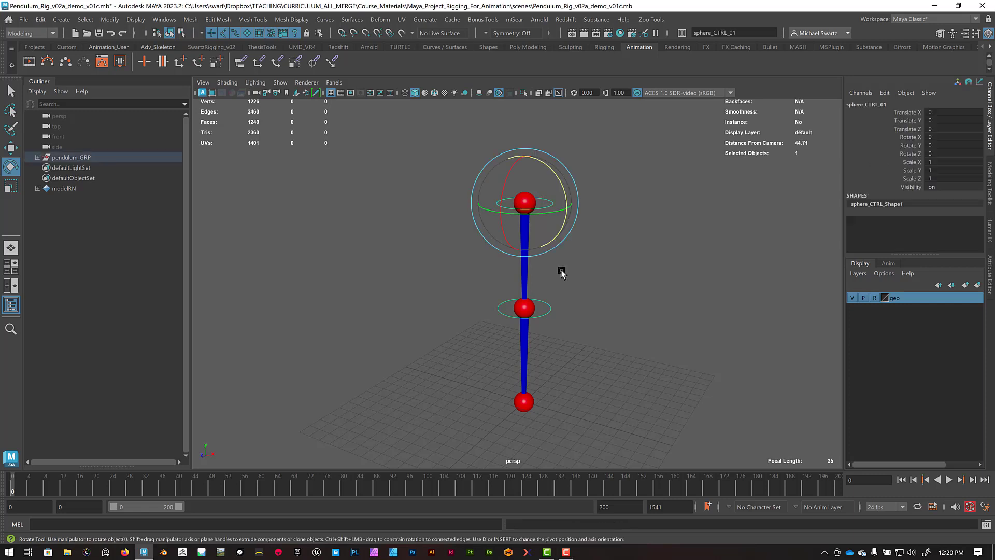
# Try rotating the top sphere control about Z and undo the rotation
pyautogui.moveTo(563, 194); pyautogui.dragTo(574, 218)
pyautogui.hotkey('ctrl', 'z')
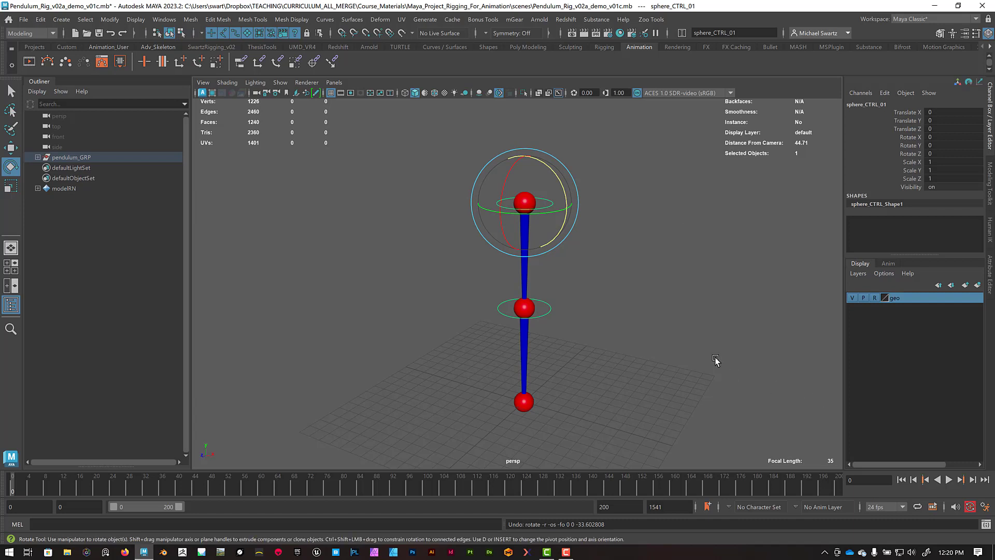
# Open the Time Slider preferences and review the playback speed, framerate and looping options
pyautogui.click(985, 511)
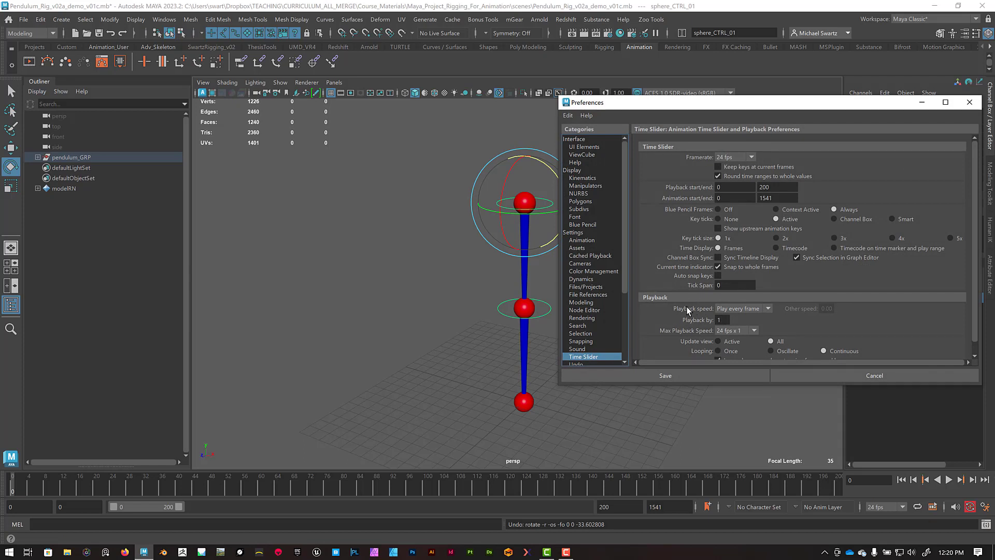
pyautogui.click(738, 308)
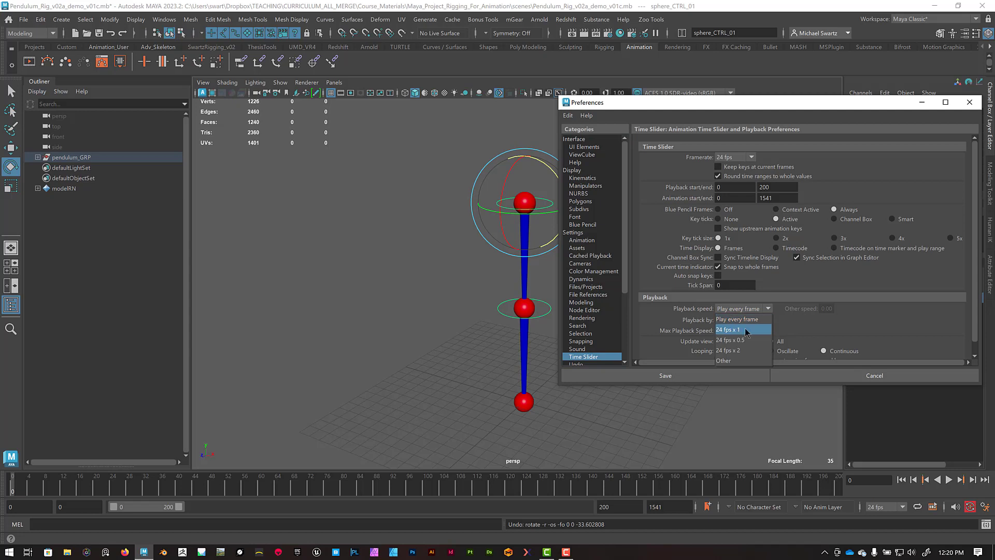
pyautogui.press('Down')
pyautogui.press('Down')
pyautogui.press('Down')
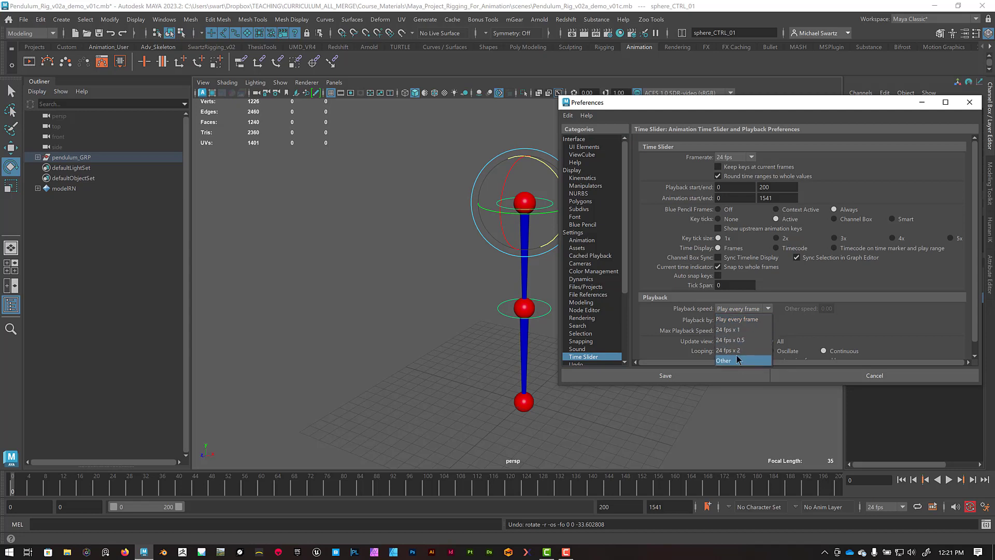
pyautogui.click(689, 315)
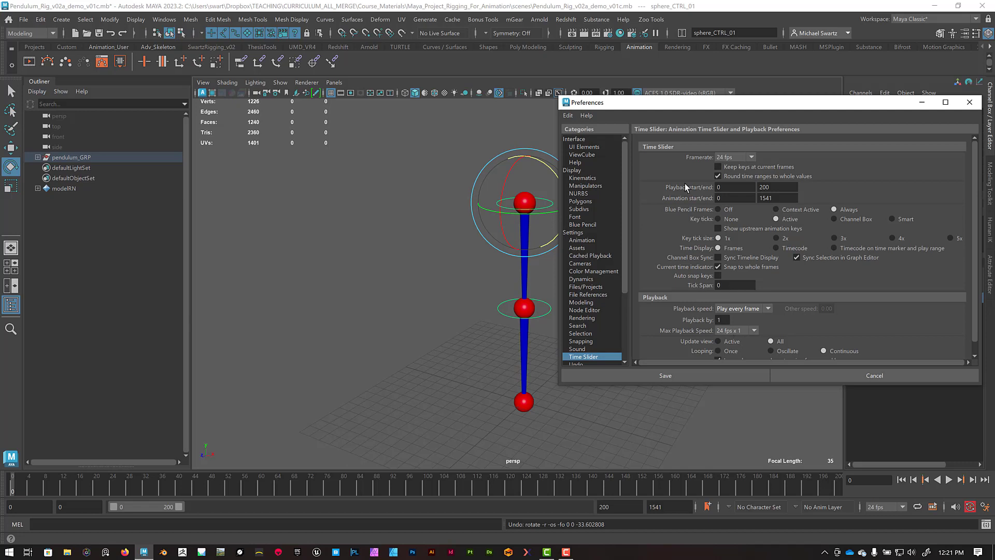
pyautogui.click(750, 157)
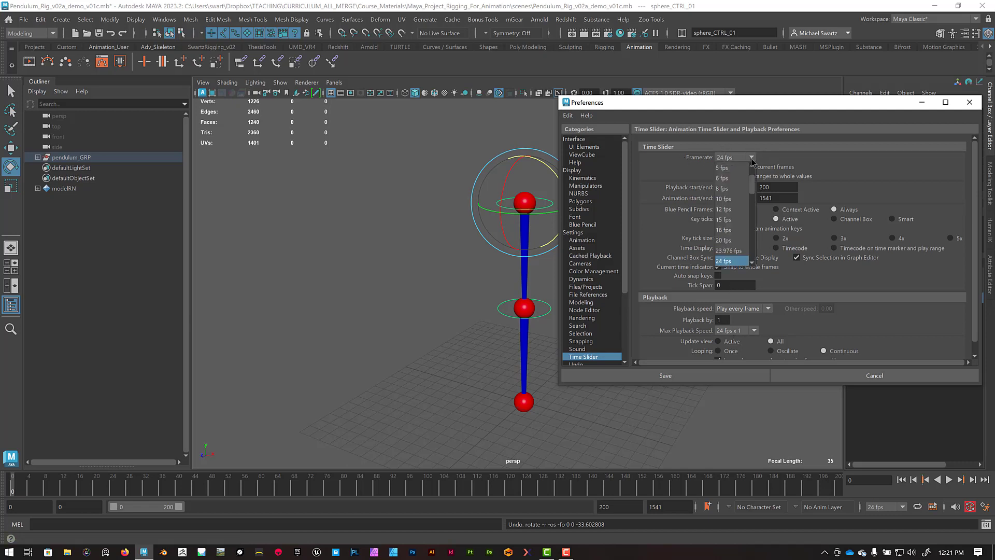
pyautogui.click(658, 160)
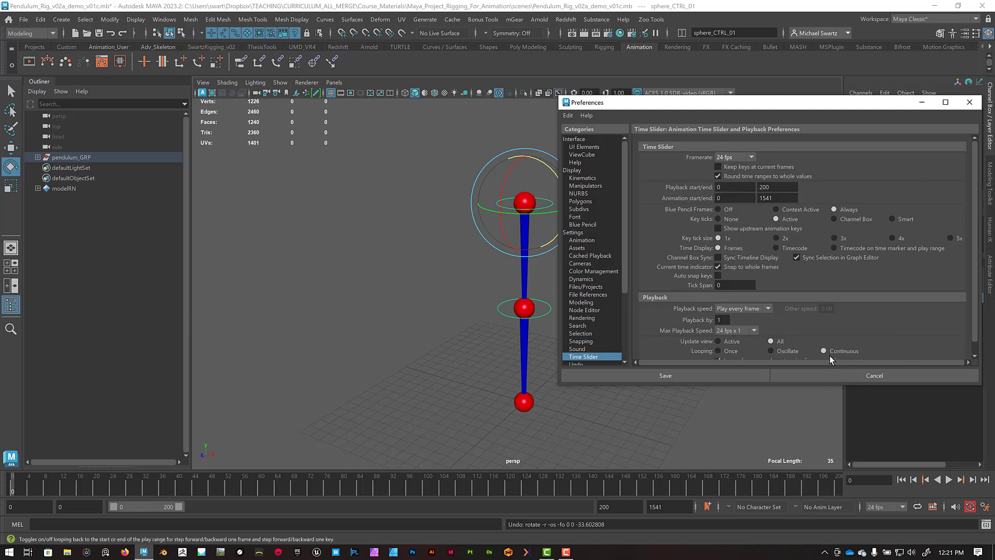
pyautogui.scroll(-1, 904, 348)
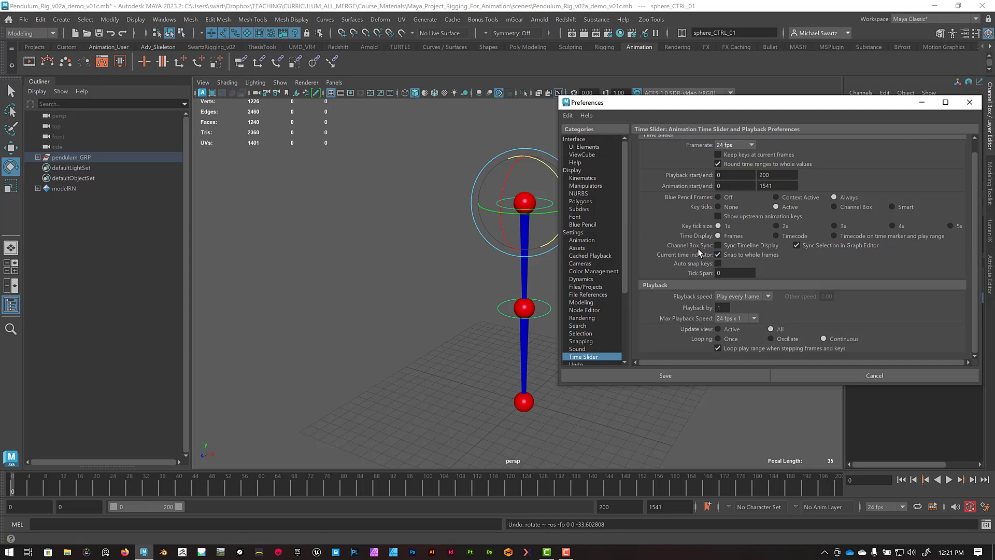
# Set the default out tangent to Linear in the Animation preferences and save the preferences
pyautogui.click(580, 241)
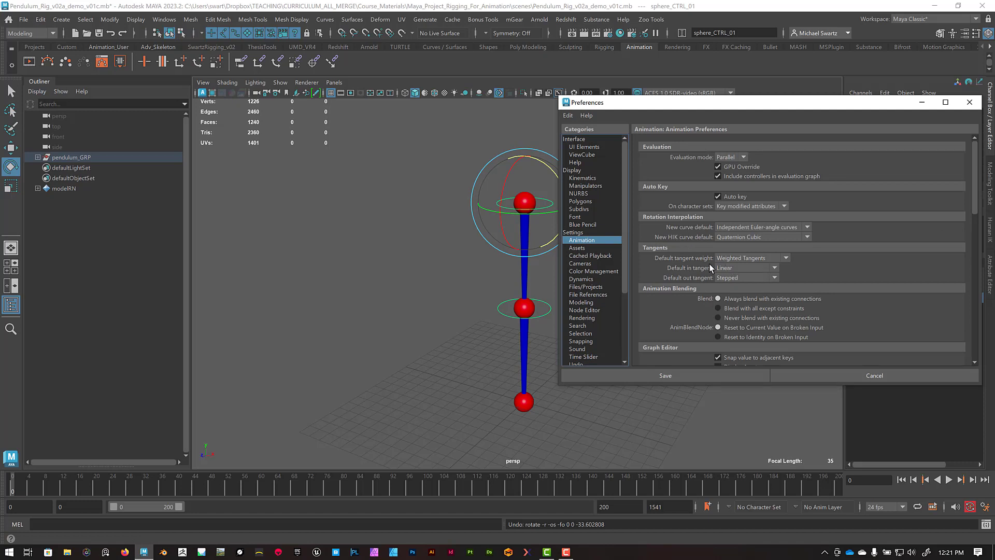
pyautogui.click(732, 277)
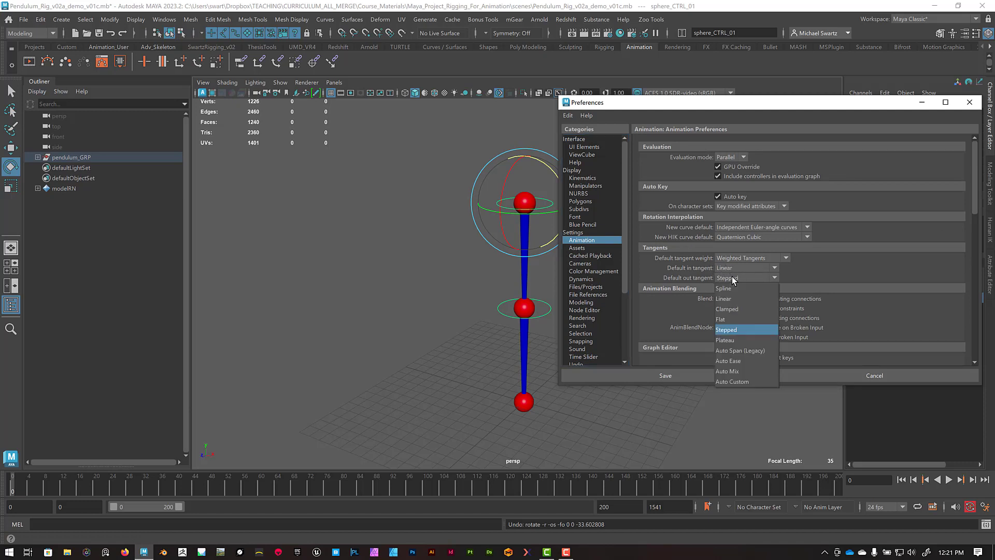
pyautogui.click(728, 296)
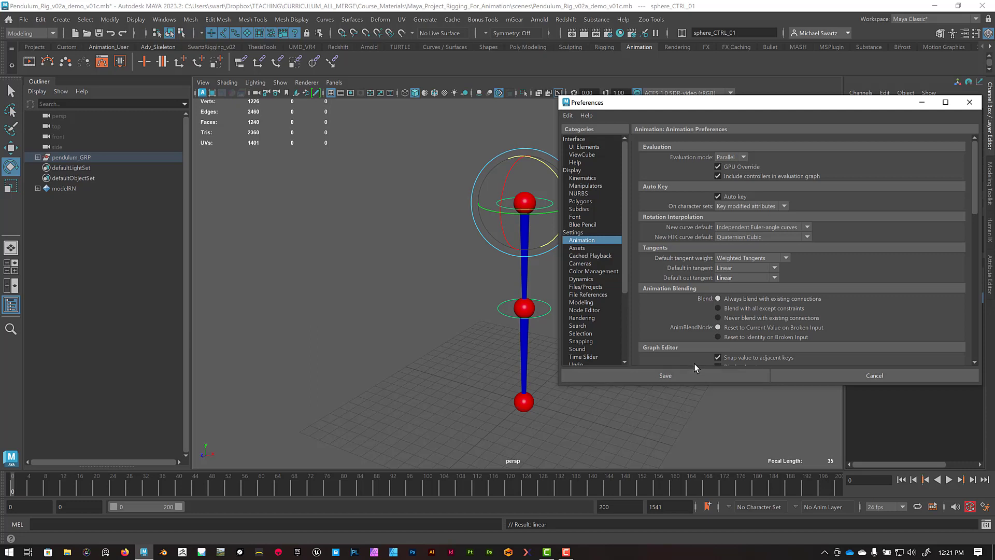
pyautogui.click(684, 375)
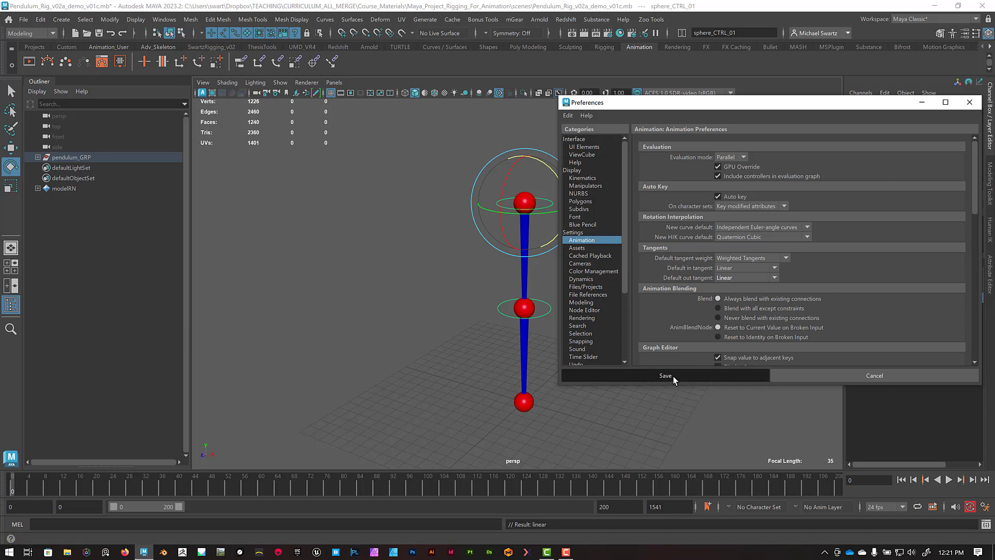
# Switch both the menu set and the workspace to Animation
pyautogui.click(31, 33)
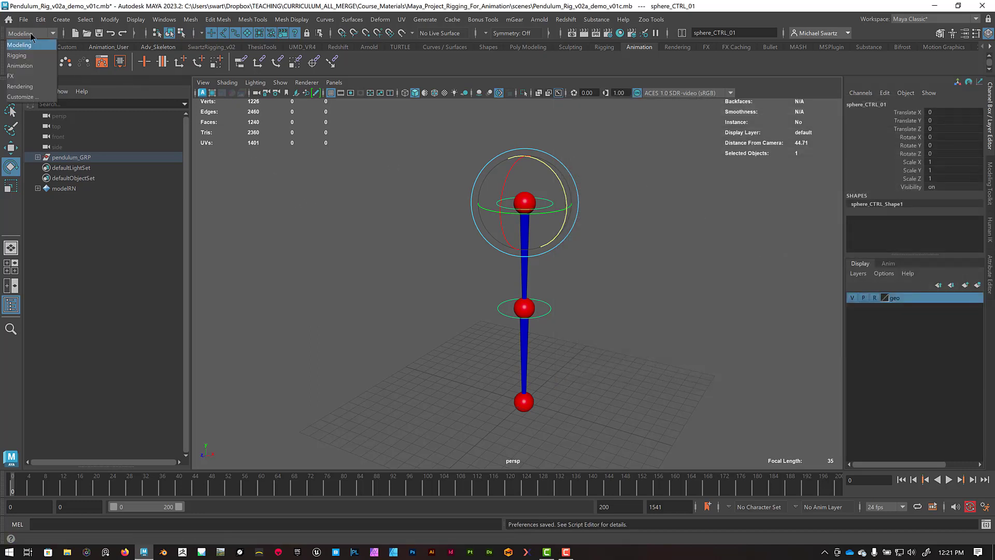
pyautogui.click(22, 66)
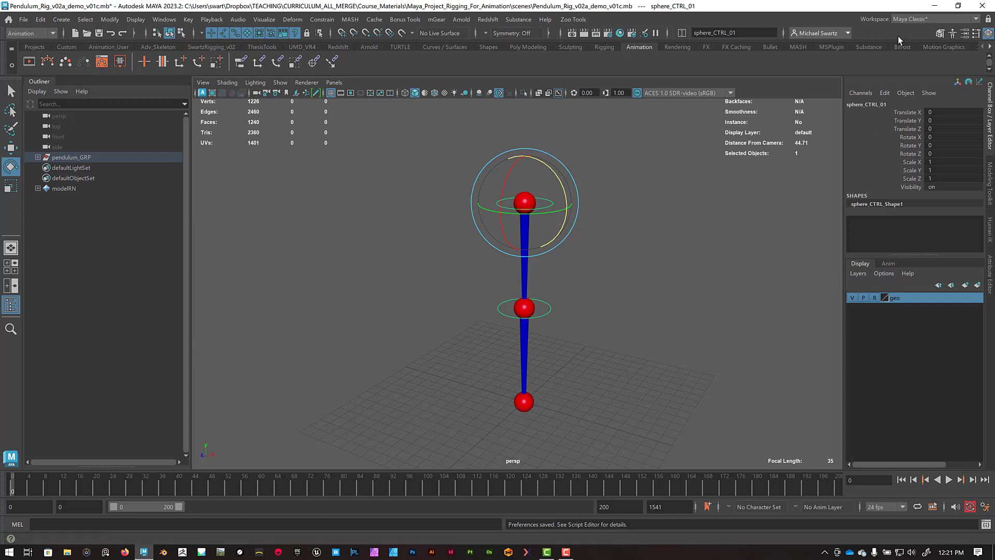
pyautogui.click(915, 21)
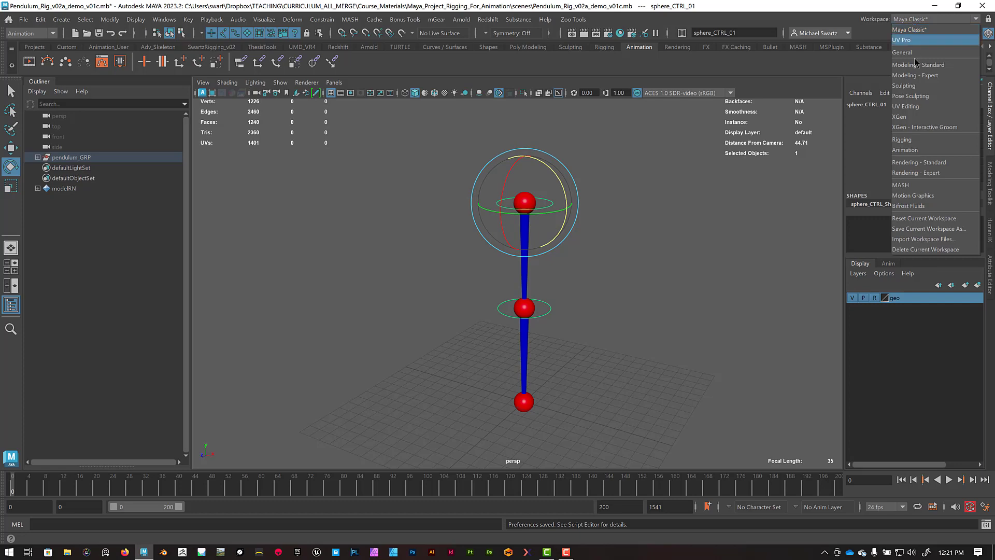
pyautogui.click(926, 152)
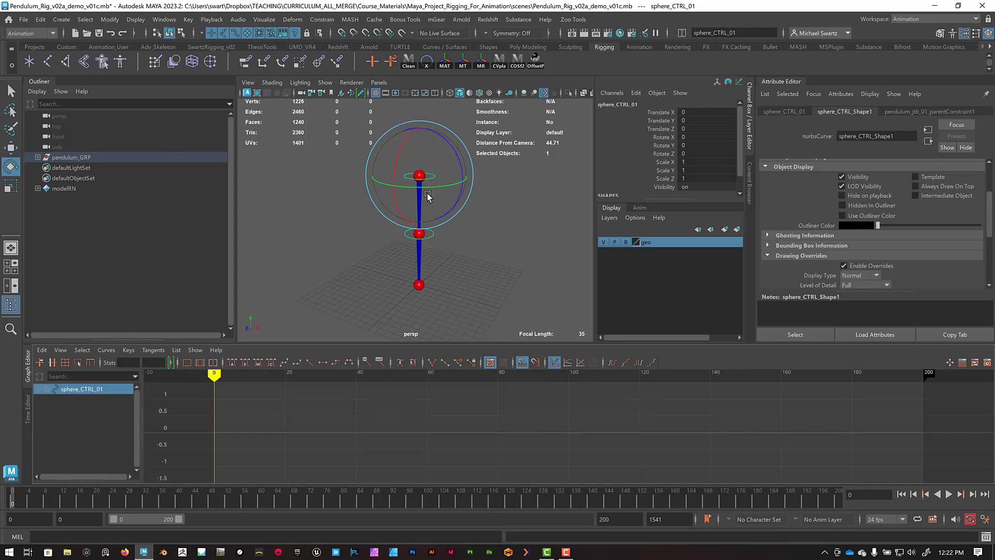
# Collapse the Graph Editor and the Attribute Editor to enlarge the viewport, and clear the selection
pyautogui.click(28, 371)
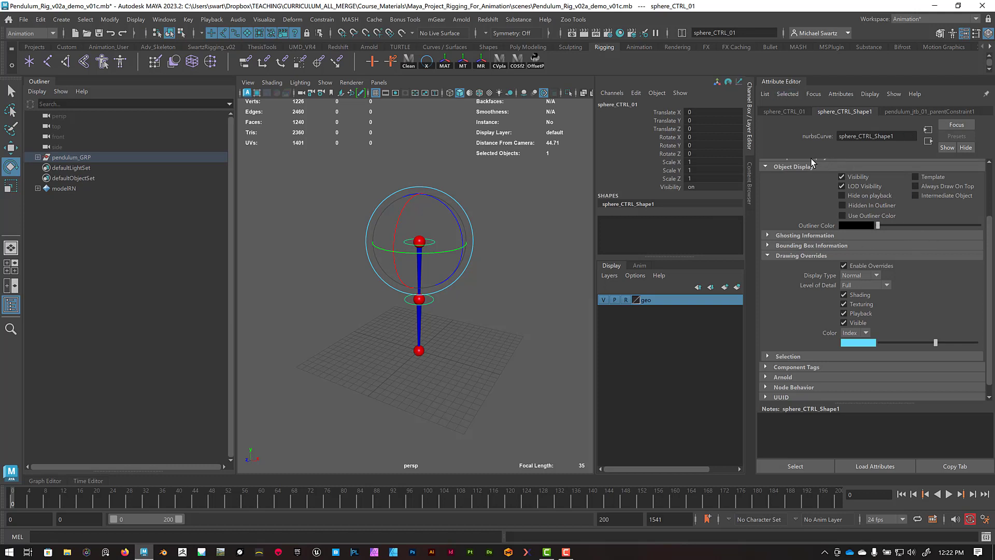
pyautogui.middleClick(511, 186)
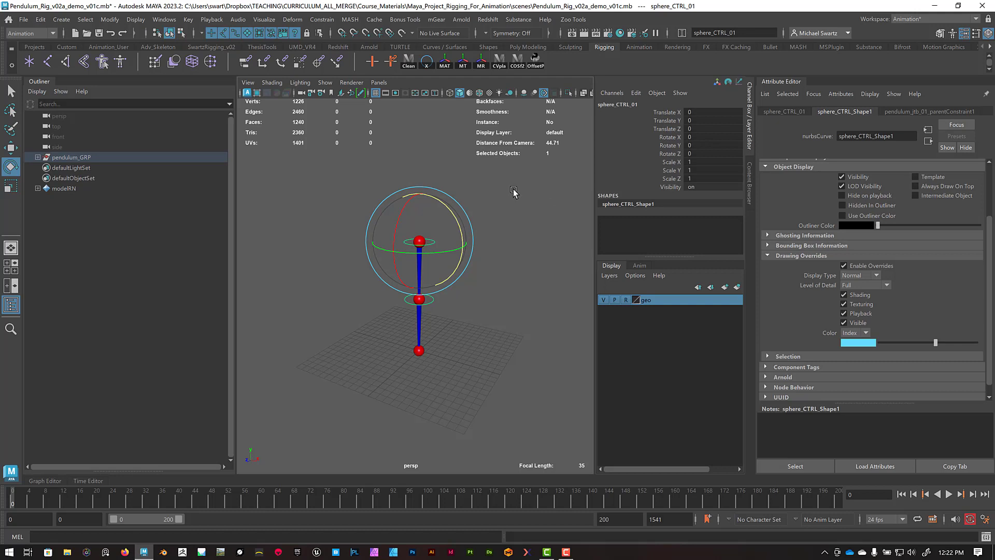
pyautogui.doubleClick(782, 80)
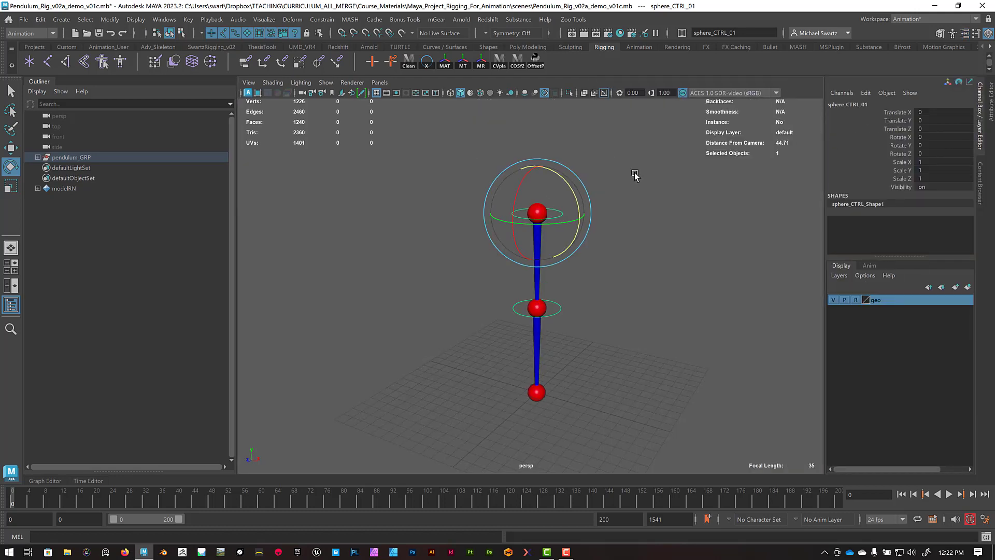
pyautogui.click(637, 176)
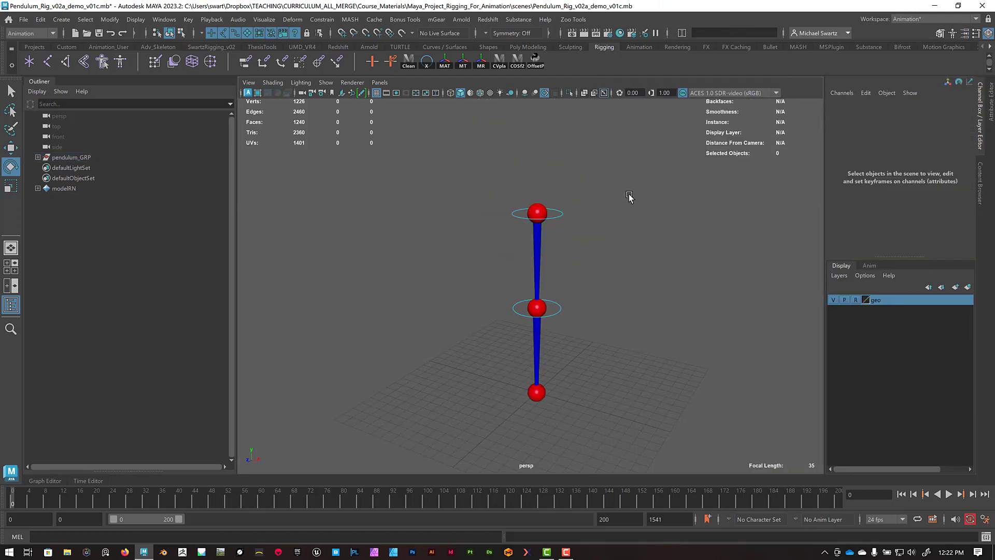
# At frame 0, select both sphere controls, undo a trial key on all channels, and key only their rotations
pyautogui.hotkey('alt', 'v')
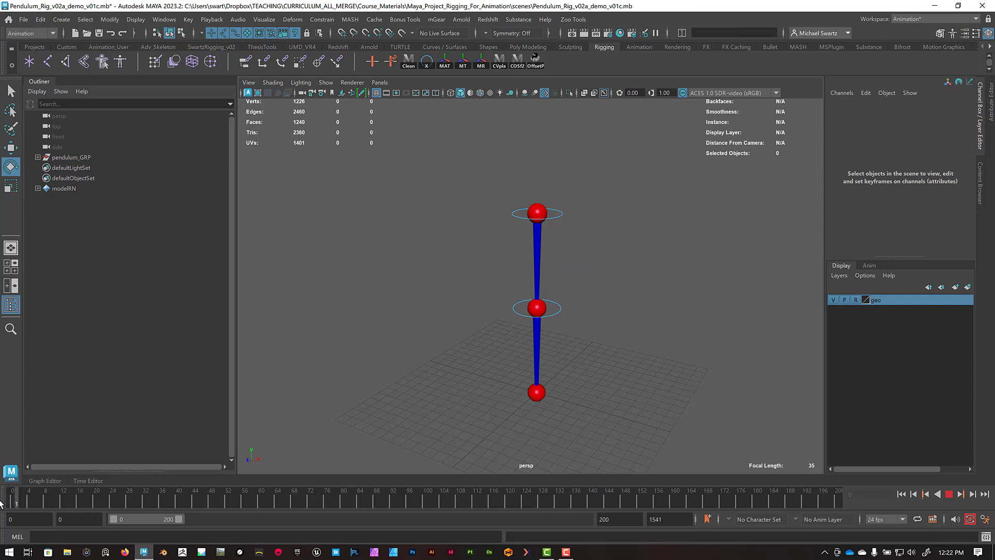
pyautogui.moveTo(0, 503); pyautogui.dragTo(10, 503)
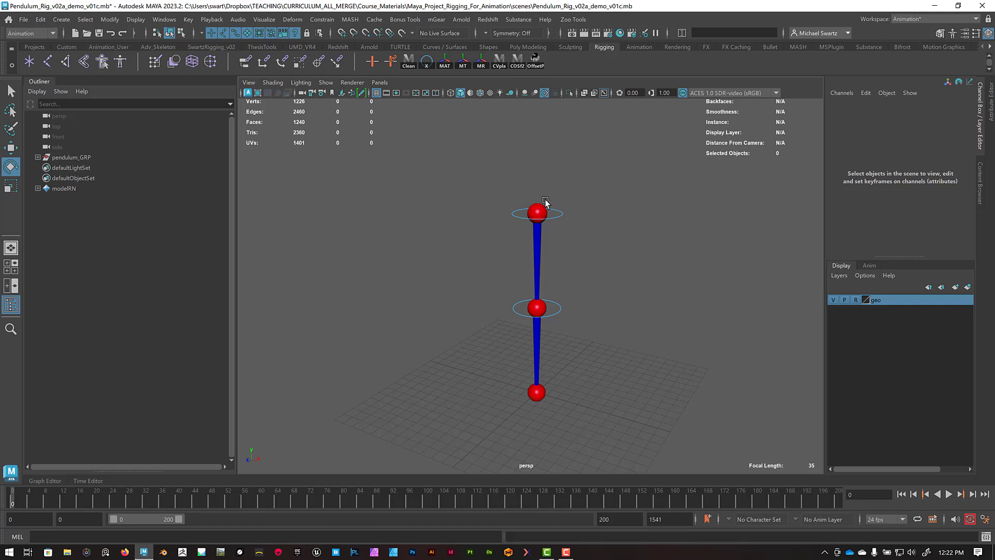
pyautogui.click(559, 214)
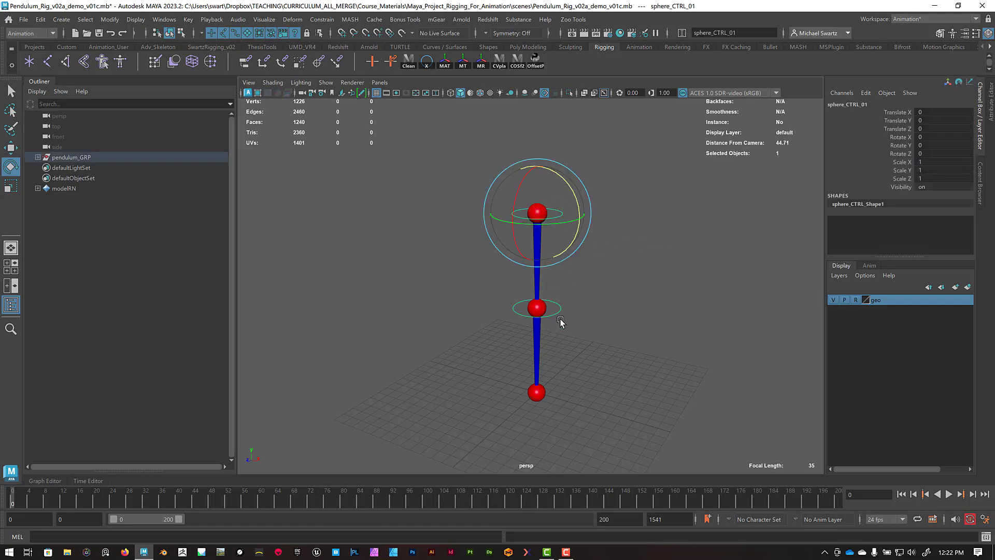
pyautogui.keyDown('shift'); pyautogui.click(558, 310); pyautogui.keyUp('shift')
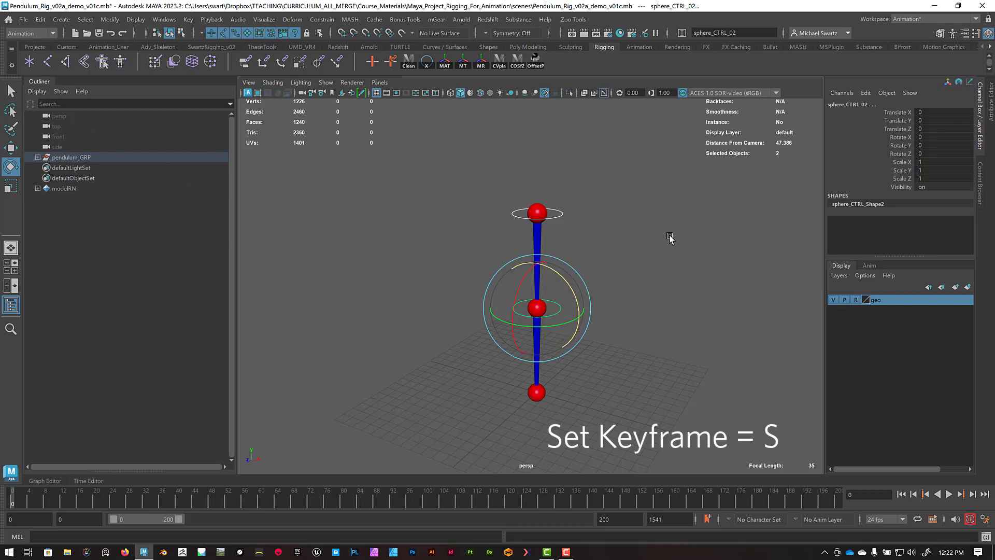
pyautogui.press('s')
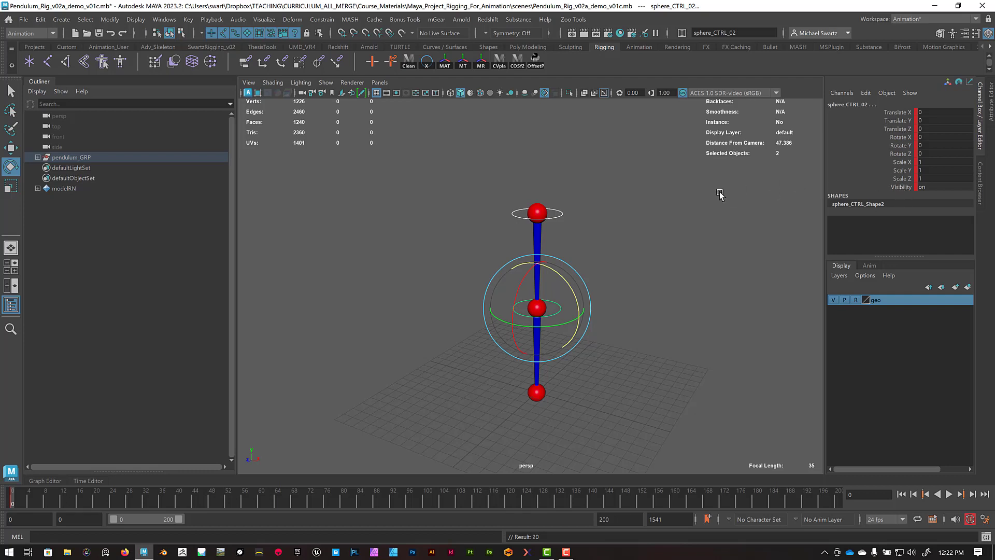
pyautogui.hotkey('ctrl', 'z')
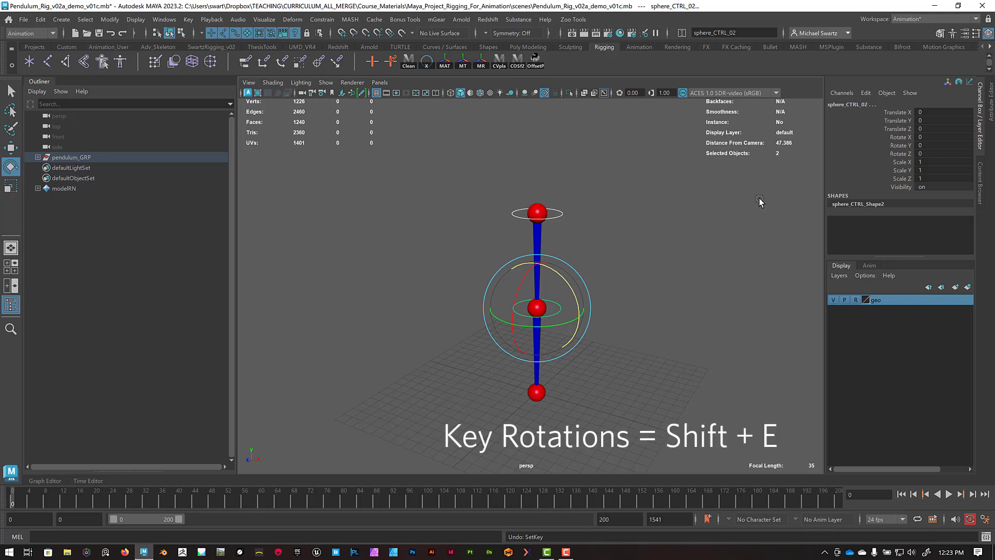
pyautogui.hotkey('shift', 'e')
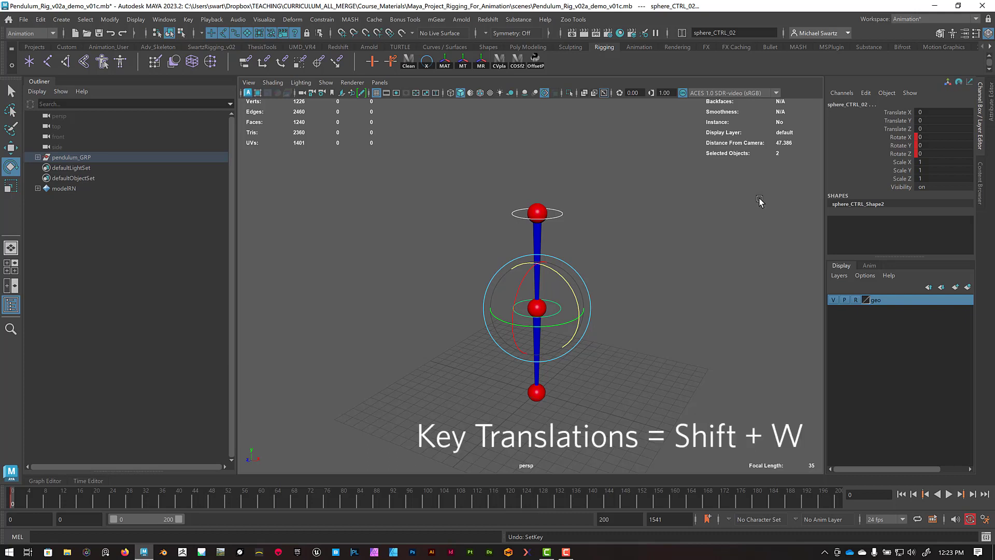
# Try keying only the translations and only the scale of both sphere controls, undoing each key
pyautogui.hotkey('shift', 'w')
pyautogui.hotkey('ctrl', 'z')
pyautogui.hotkey('shift', 'r')
pyautogui.hotkey('ctrl', 'z')
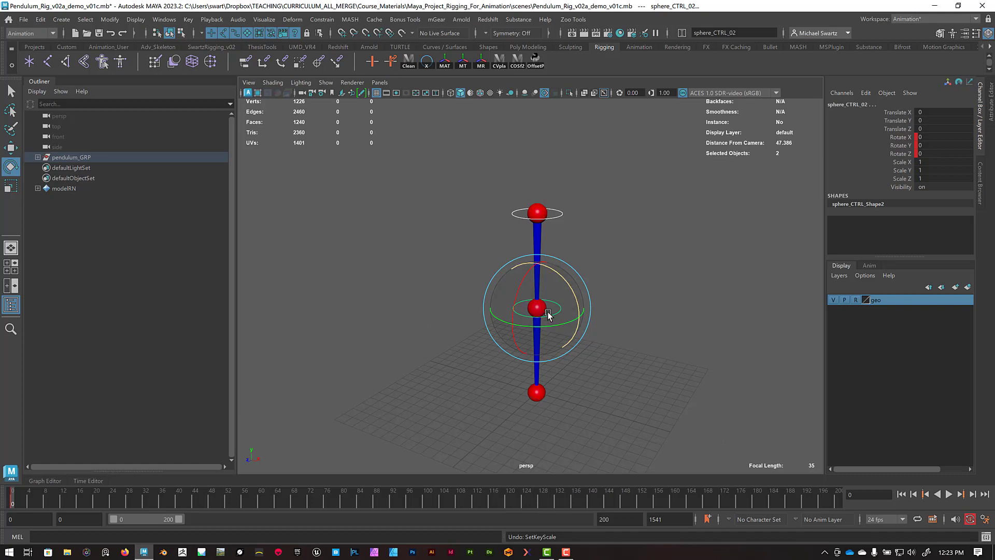
# Swing the pendulum at frame 0 by setting Rotate Z of both sphere controls to -45, and move to frame 12
pyautogui.moveTo(556, 269); pyautogui.dragTo(569, 303)
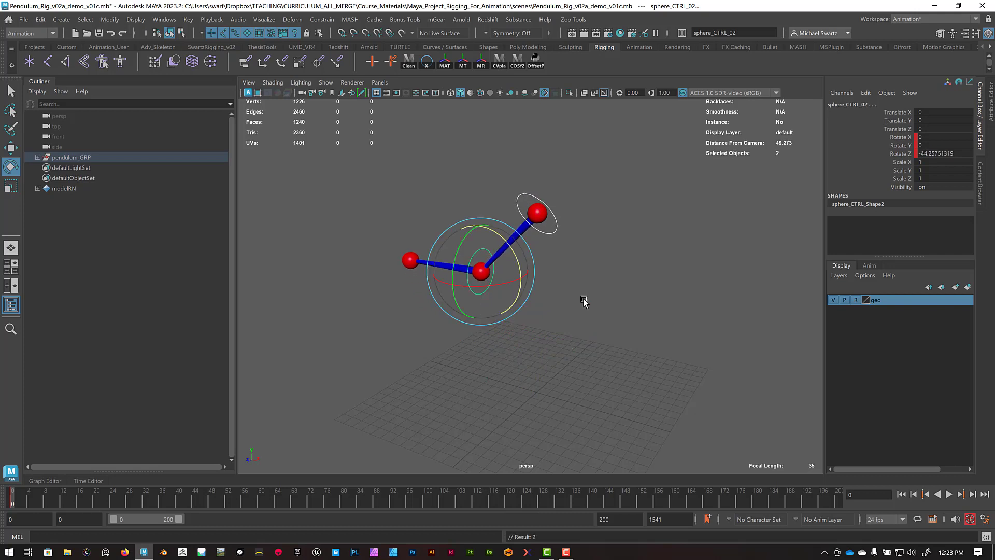
pyautogui.doubleClick(939, 153)
pyautogui.write('-45')
pyautogui.press('Return')
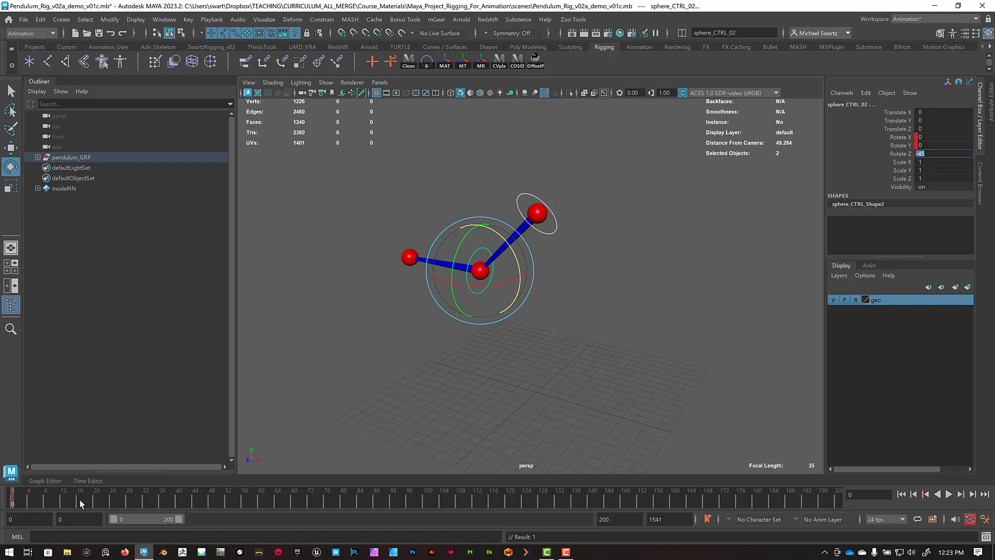
pyautogui.hotkey('alt', 'v')
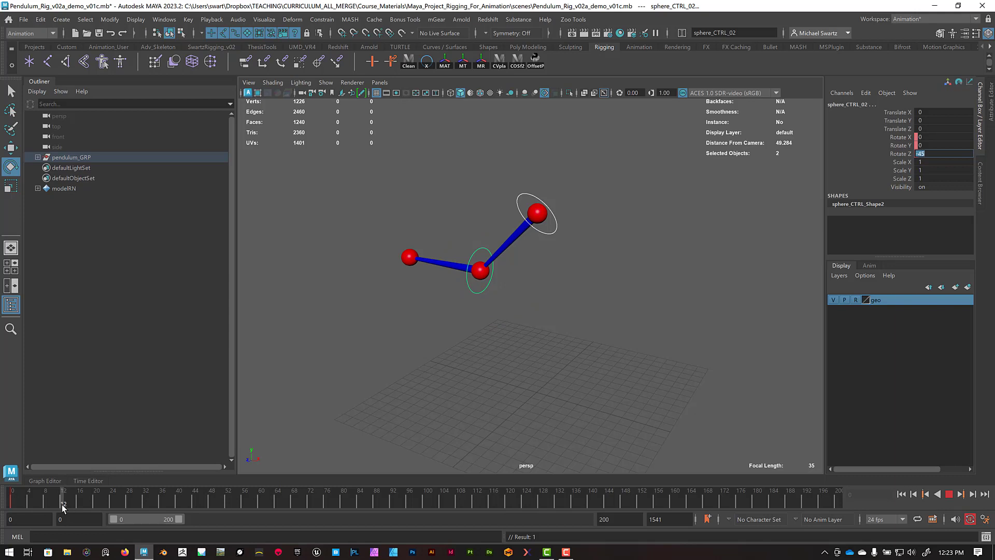
pyautogui.click(62, 504)
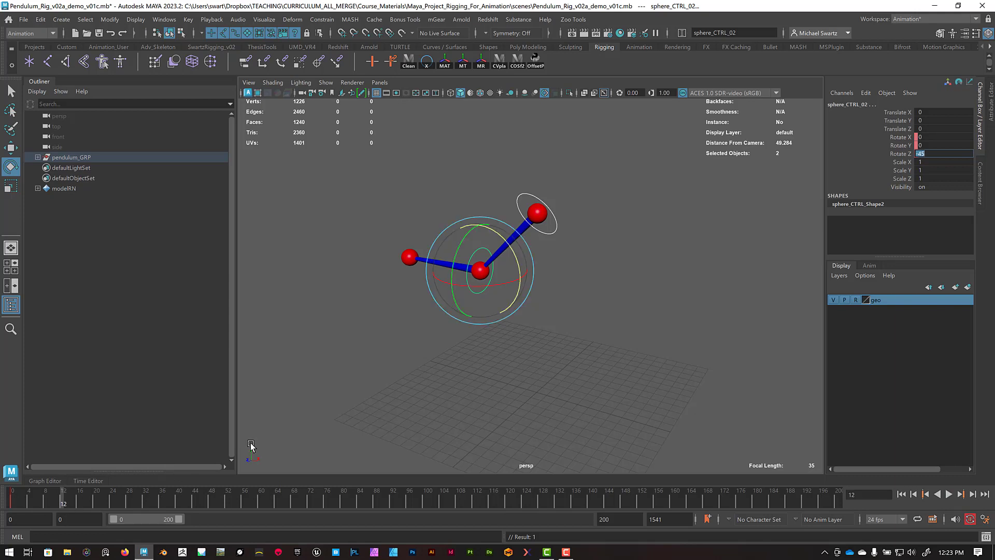
# Turn off auto keyframe, try rotating both sphere controls about Z, undo the rotation, and turn auto keyframe back on
pyautogui.click(969, 520)
pyautogui.moveTo(520, 263); pyautogui.dragTo(184, 471)
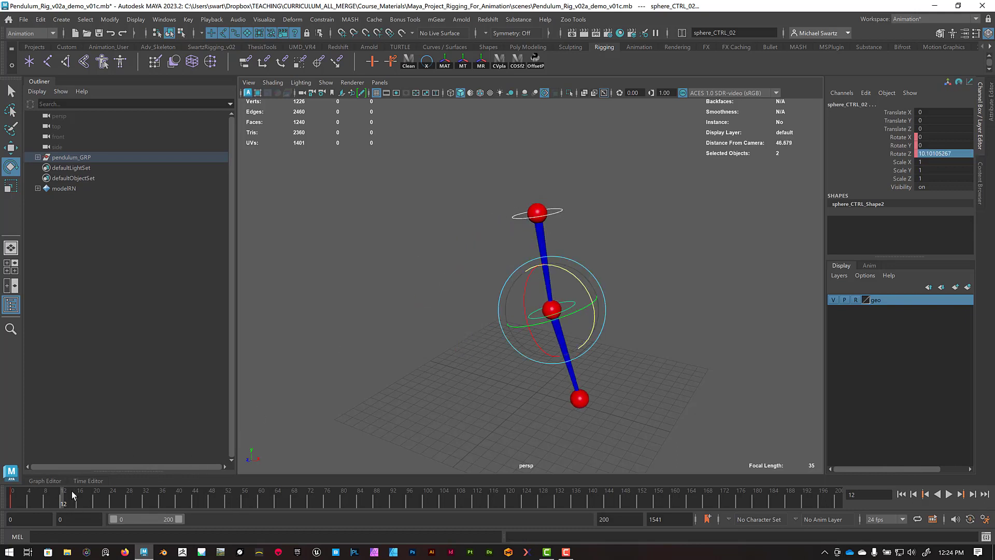
pyautogui.hotkey('ctrl', 'z')
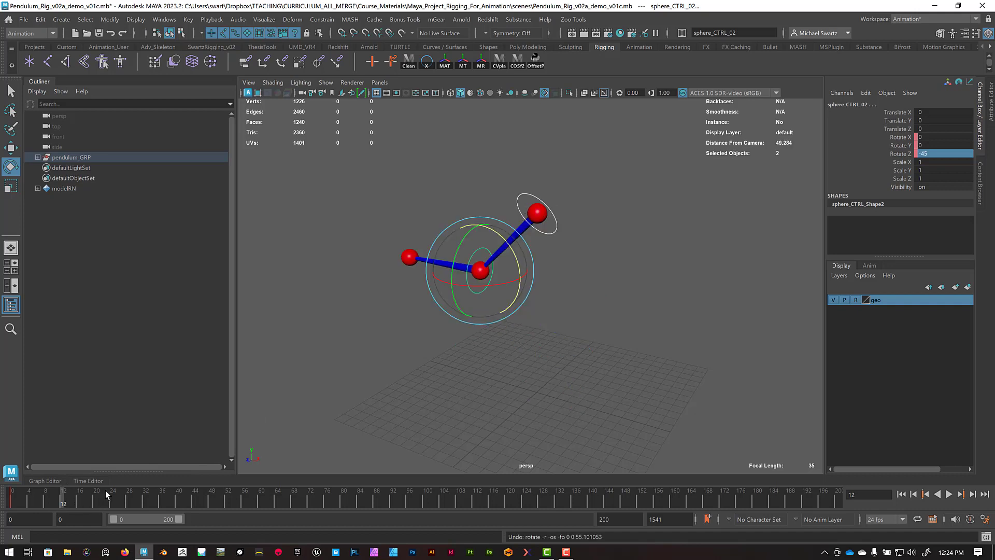
pyautogui.click(970, 520)
# Rotate both sphere controls about Z to about -1.9 at frame 12, bringing the pendulum close to vertical
pyautogui.moveTo(518, 256); pyautogui.dragTo(487, 214)
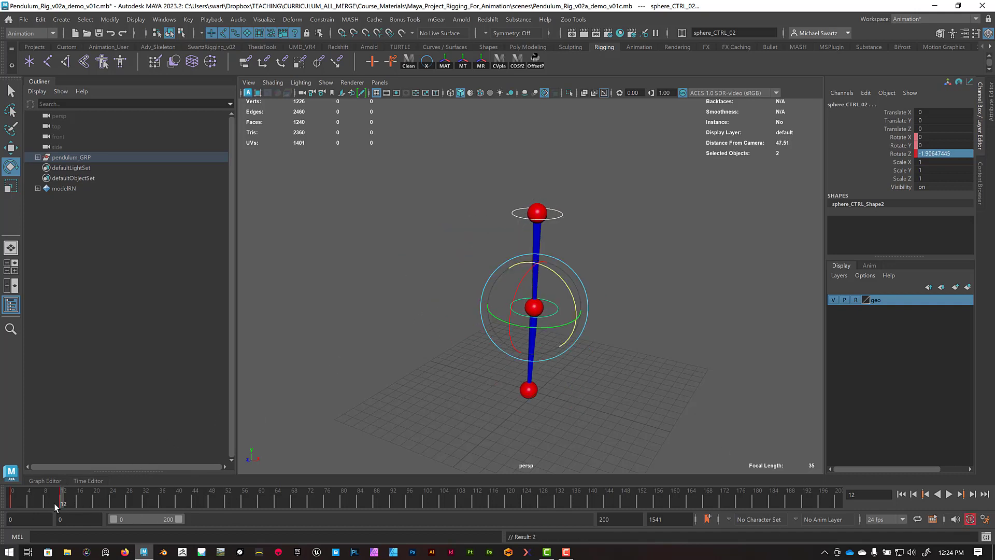
# Undo the rotation at frame 12, and set Rotate Z of both sphere controls to 45 at frame 24
pyautogui.hotkey('ctrl', 'z')
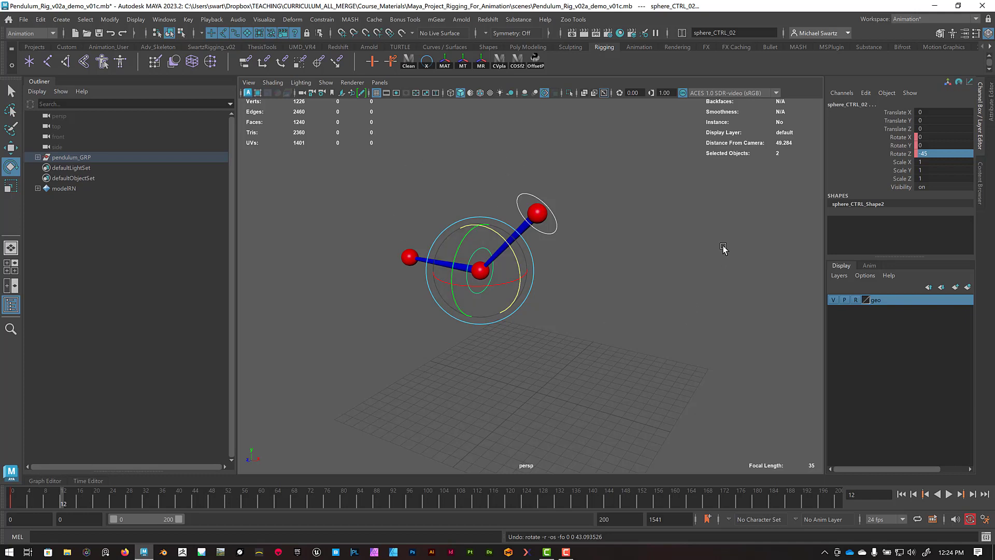
pyautogui.click(110, 502)
pyautogui.click(932, 153)
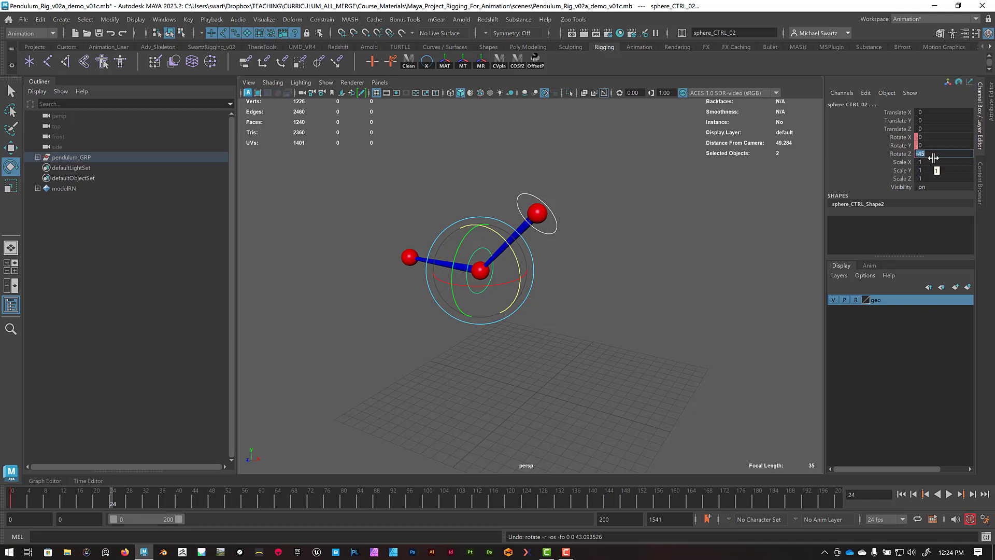
pyautogui.write('45')
pyautogui.press('Return')
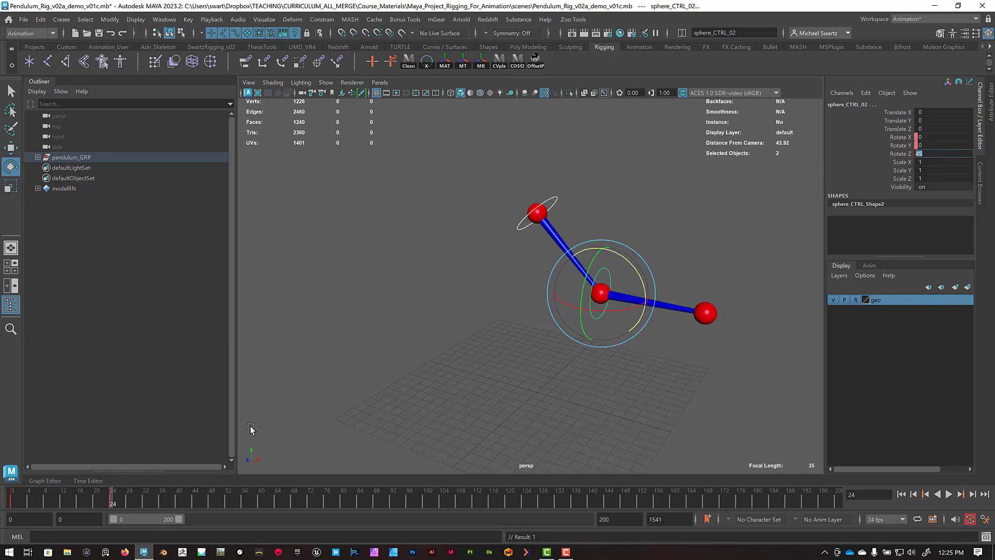
# Play the pendulum swing between its two poses, stop playback, and return to the start frame
pyautogui.hotkey('alt', 'v')
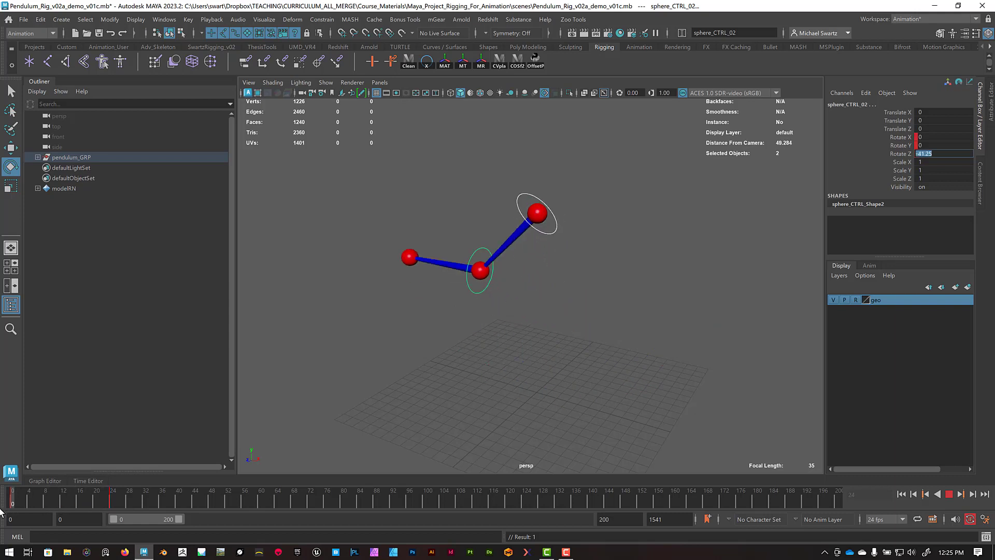
pyautogui.hotkey('alt', 'v')
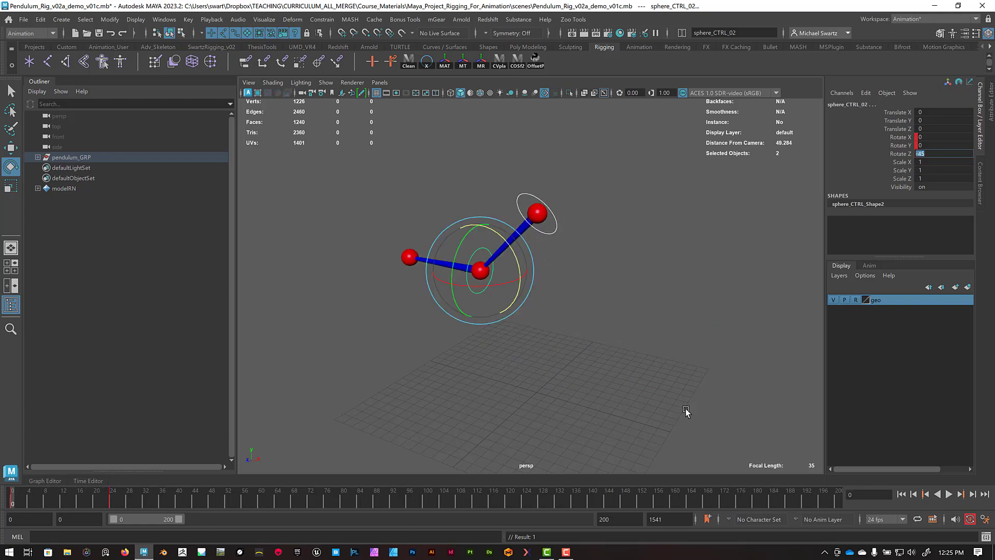
pyautogui.click(948, 494)
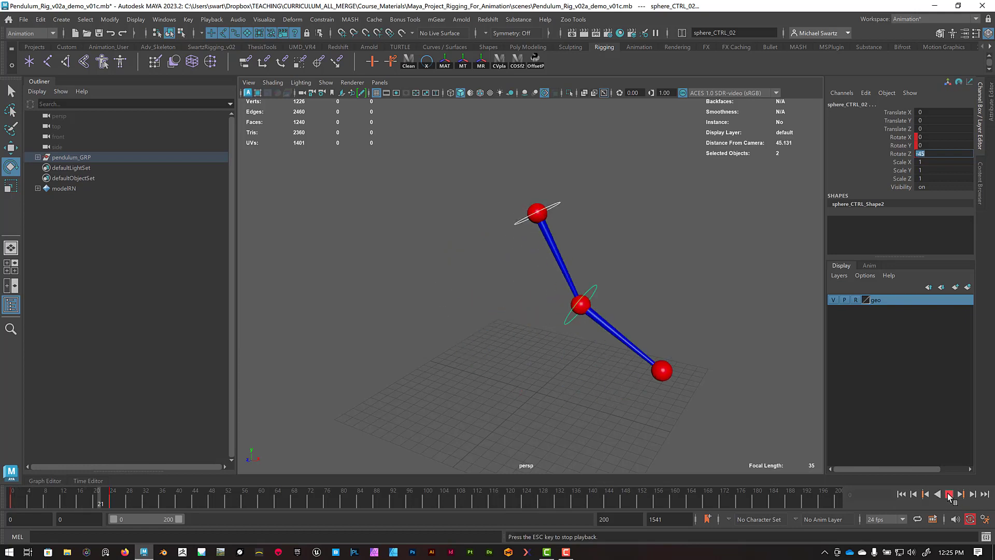
pyautogui.click(948, 494)
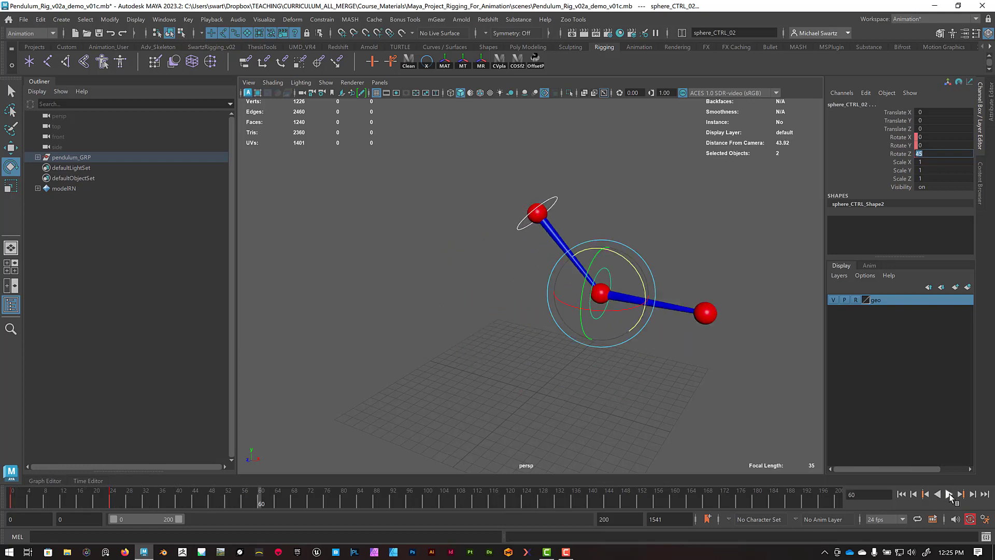
pyautogui.click(914, 496)
pyautogui.click(901, 494)
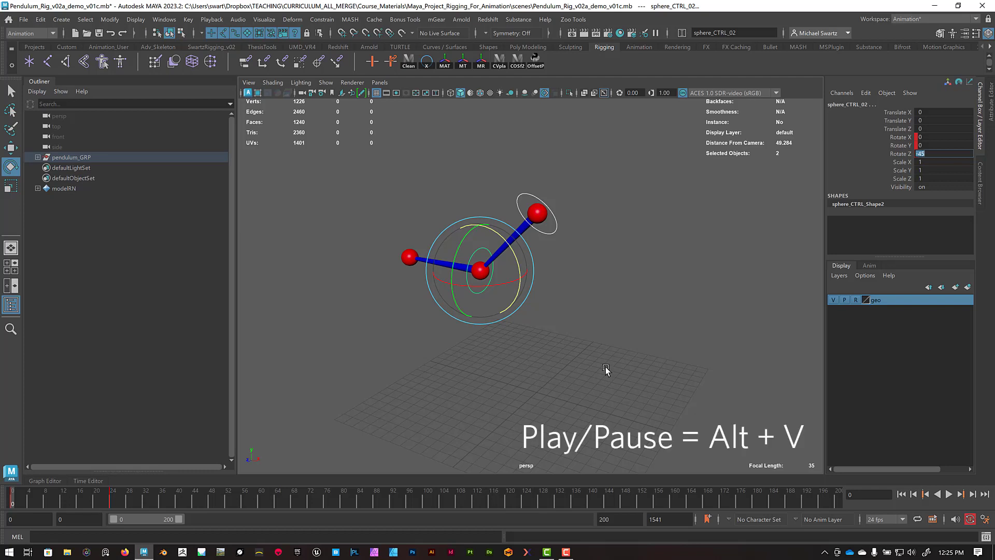
# Play and pause the swing several times, returning to frame 0 after each run
pyautogui.hotkey('alt', 'v')
pyautogui.press('Return')
pyautogui.hotkey('alt', 'v')
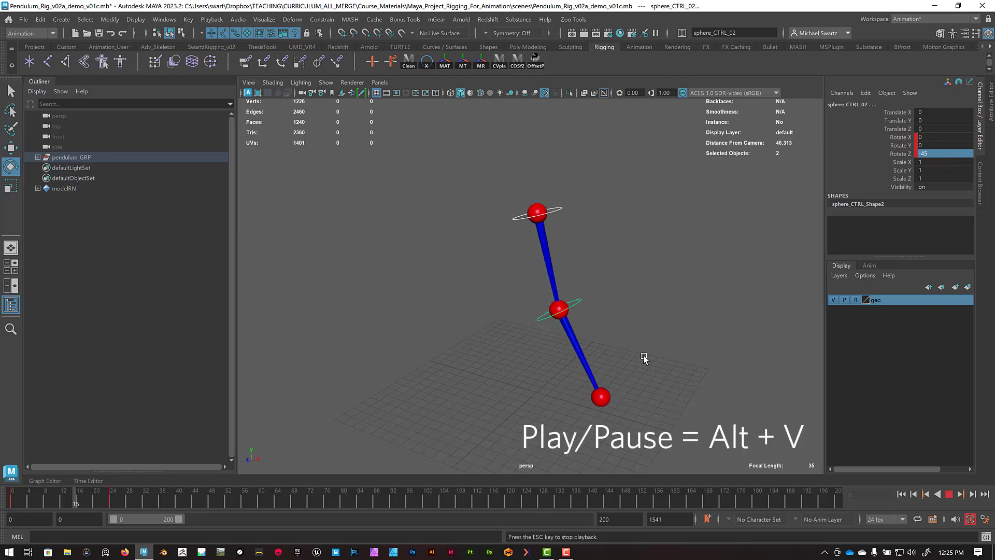
pyautogui.hotkey('alt', 'v')
pyautogui.hotkey('alt', 'shift', 'v')
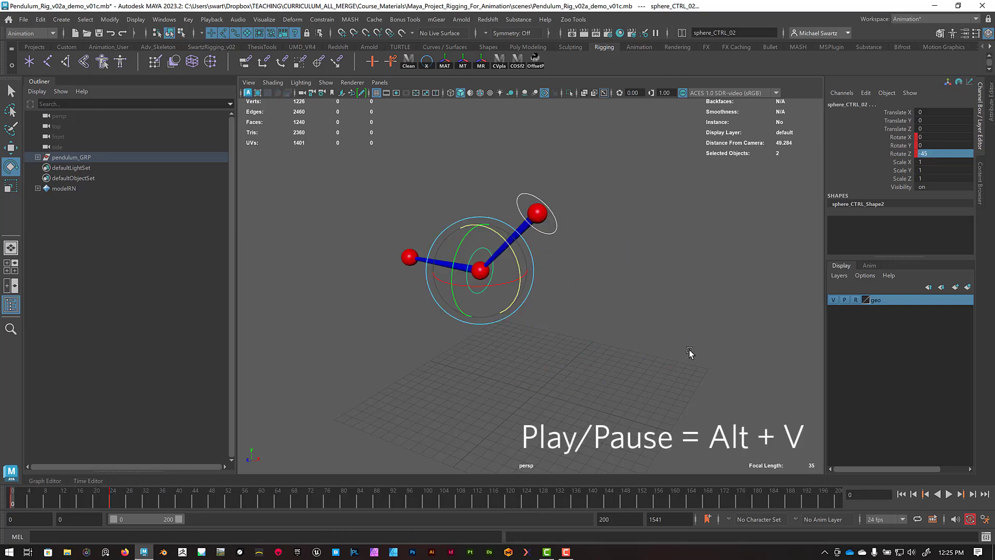
pyautogui.hotkey('alt', 'v')
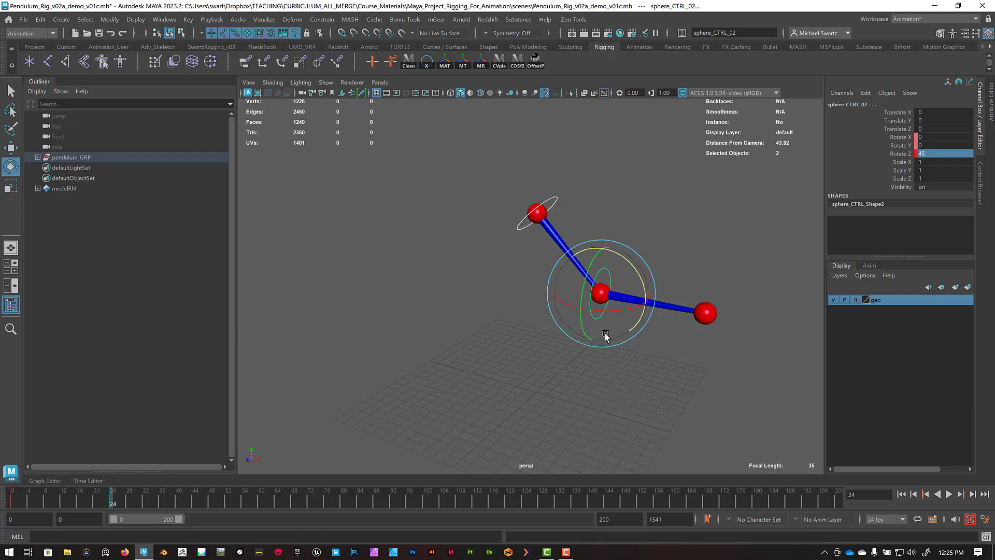
pyautogui.hotkey('alt', 'shift', 'v')
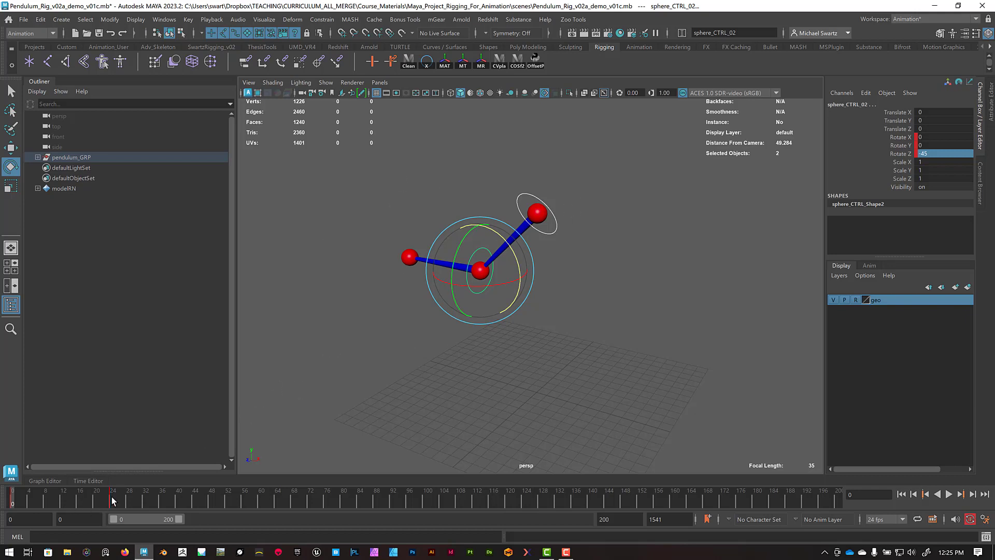
pyautogui.hotkey('alt', 'v')
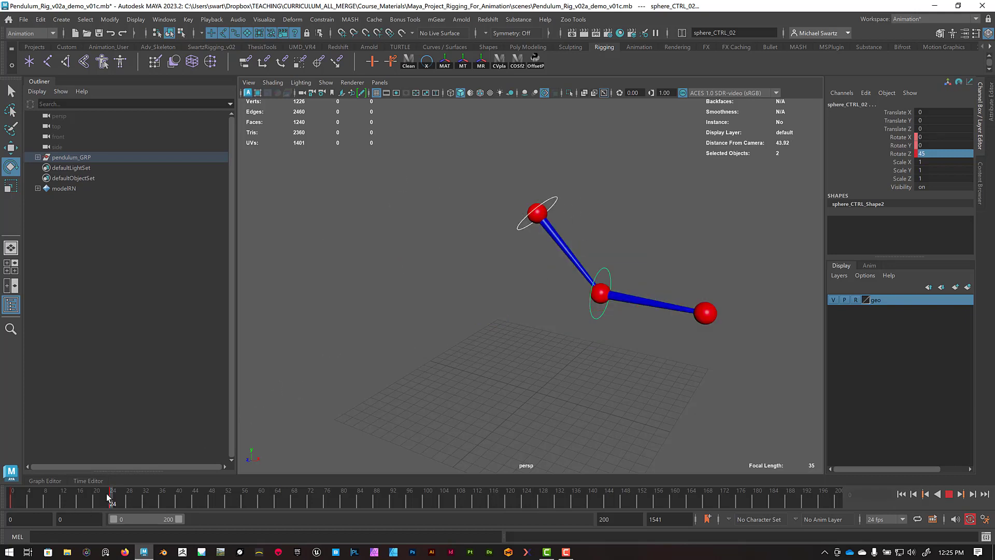
pyautogui.hotkey('alt', 'v')
pyautogui.hotkey('alt', 'shift', 'v')
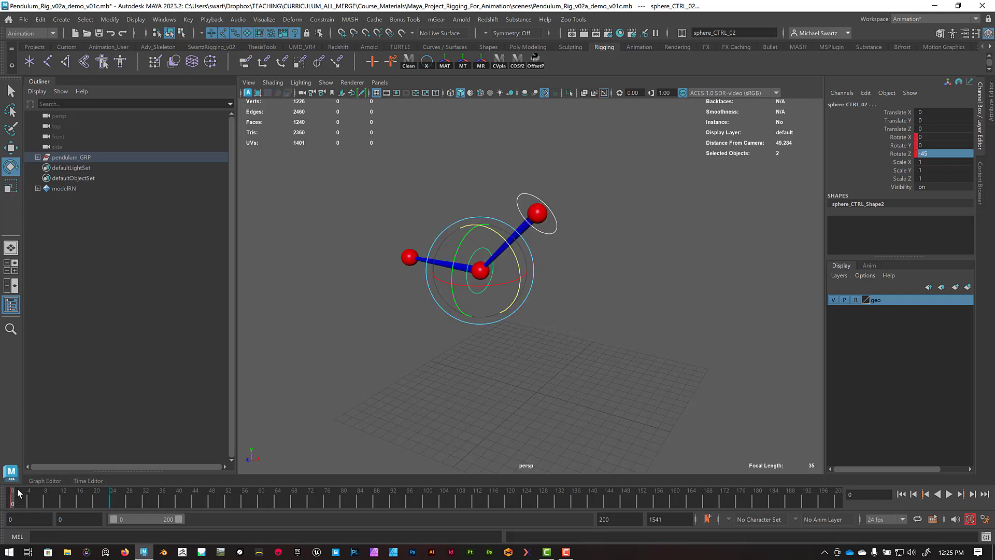
# Copy the frame 0 key of both sphere controls and paste it at frame 48
pyautogui.rightClick(10, 500)
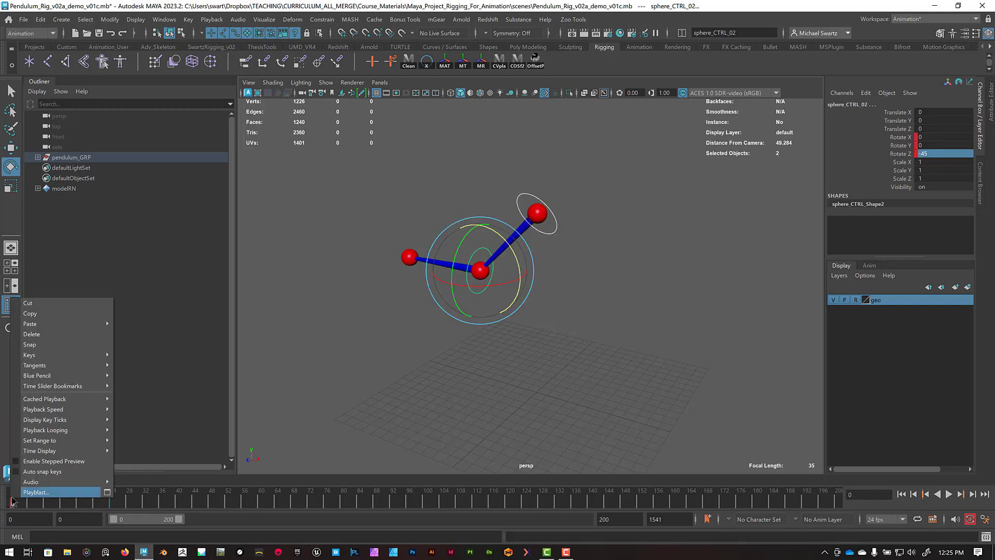
pyautogui.click(33, 313)
pyautogui.click(211, 500)
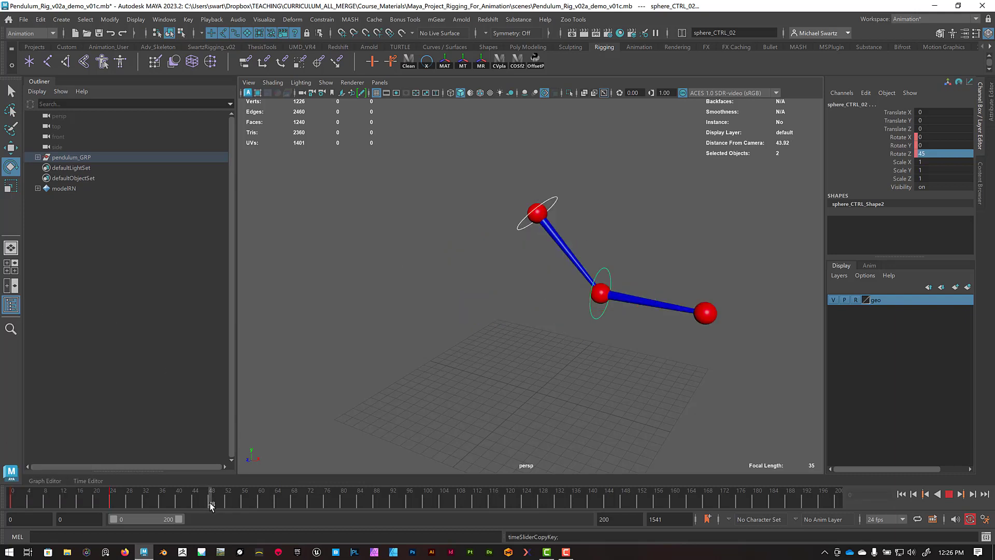
pyautogui.rightClick(212, 500)
pyautogui.moveTo(241, 329)
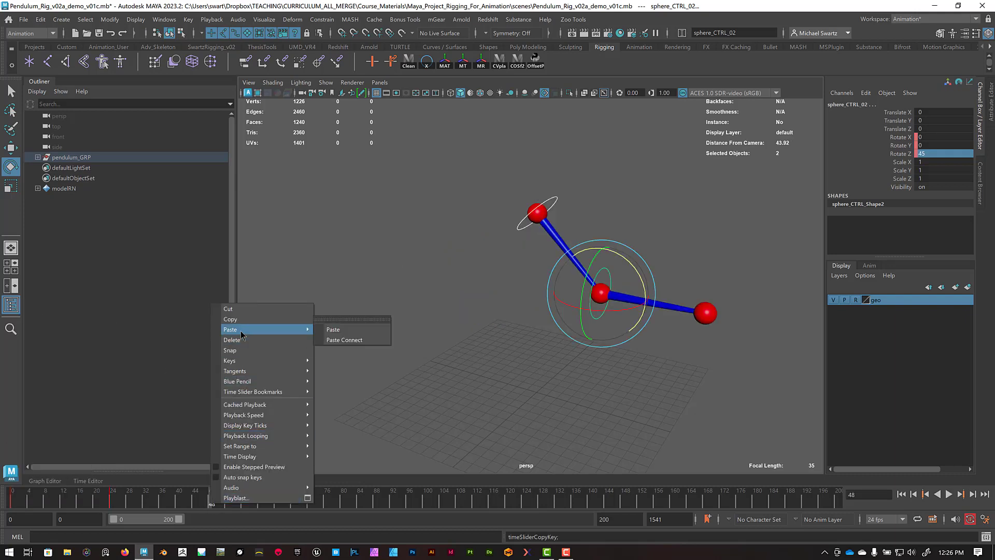
pyautogui.click(340, 327)
# Scrub and play the full back-and-forth swing, and return to frame 0
pyautogui.hotkey('alt', 'v')
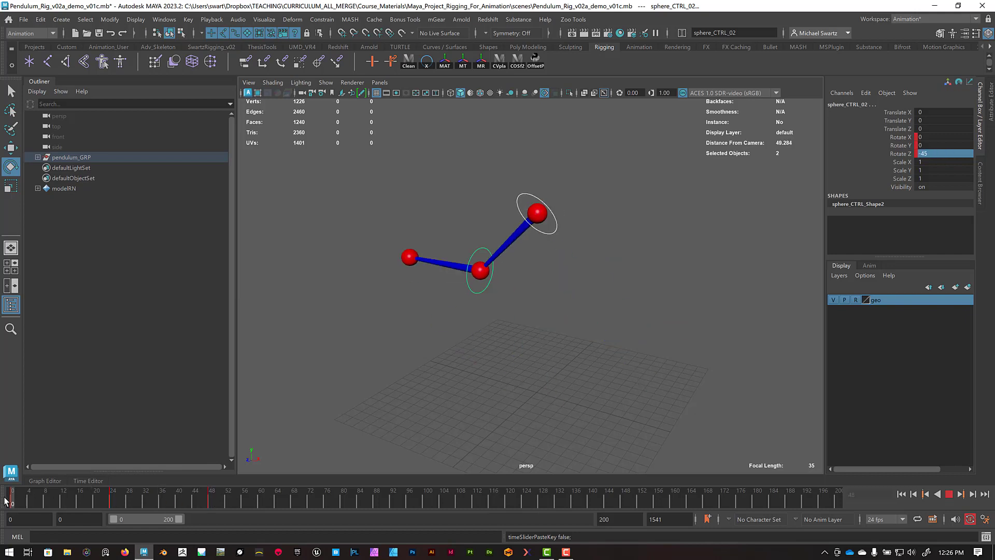
pyautogui.moveTo(86, 505); pyautogui.dragTo(3, 510)
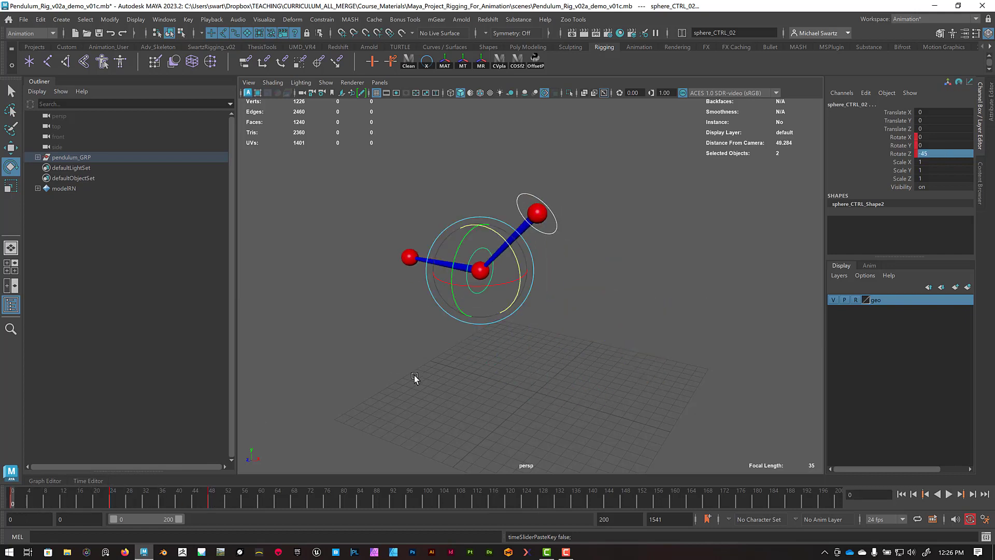
pyautogui.hotkey('alt', 'v')
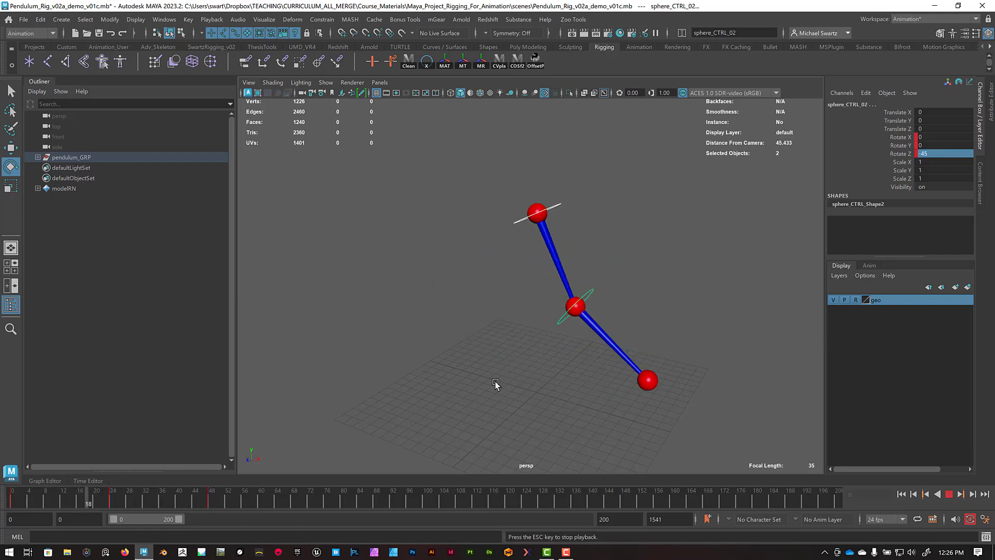
pyautogui.hotkey('alt', 'shift', 'v')
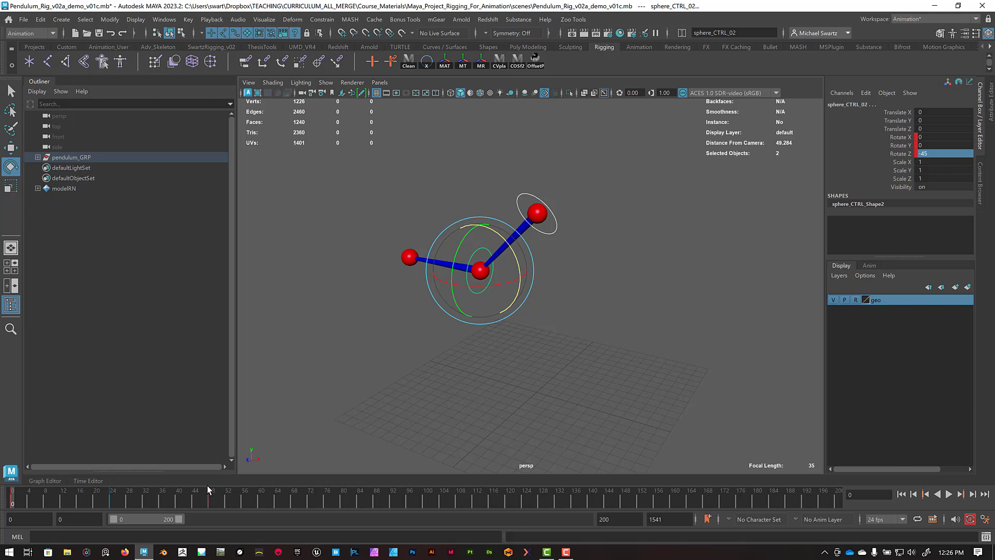
# Open the Graph Editor for both sphere controls and check its Infinity display option
pyautogui.click(931, 20)
pyautogui.click(930, 19)
pyautogui.click(35, 482)
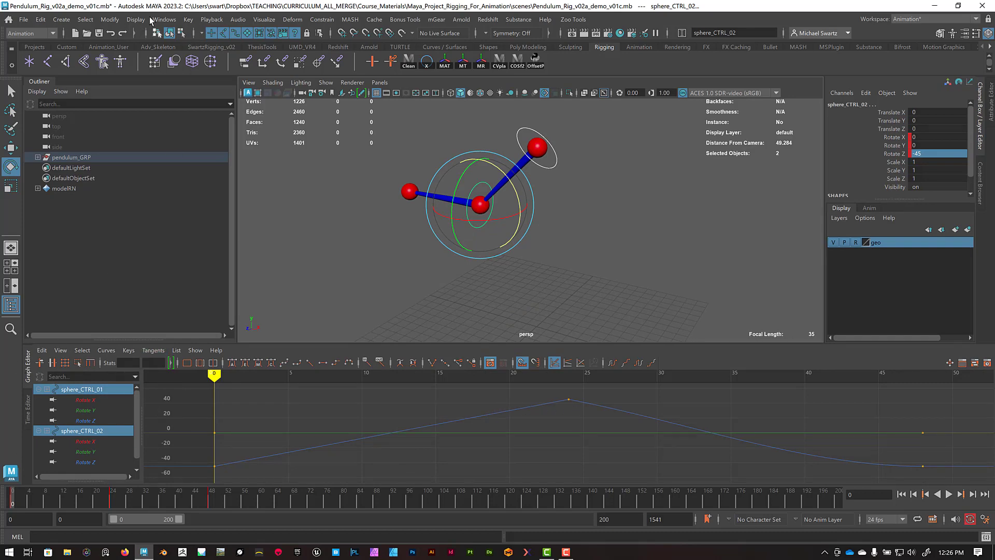
pyautogui.click(156, 19)
pyautogui.moveTo(180, 96)
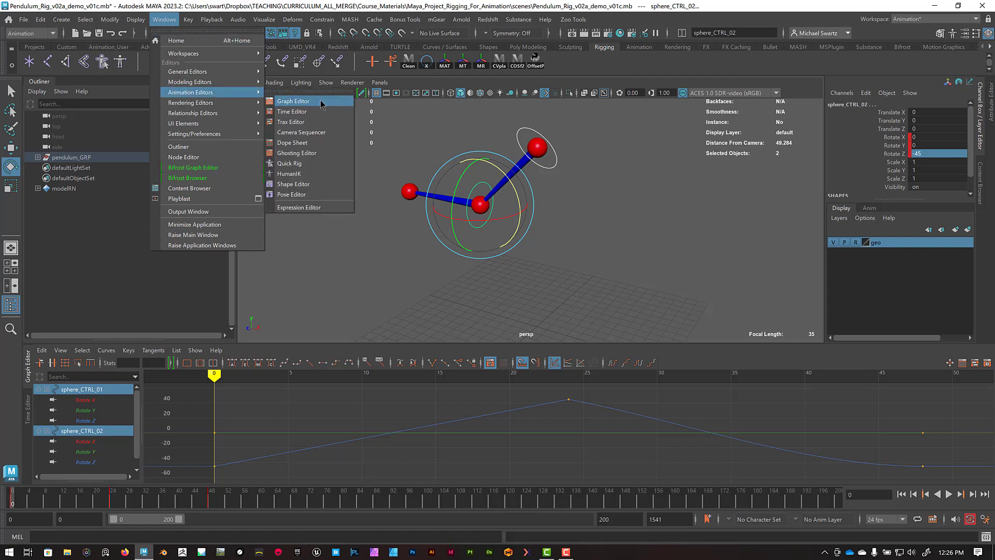
pyautogui.click(359, 297)
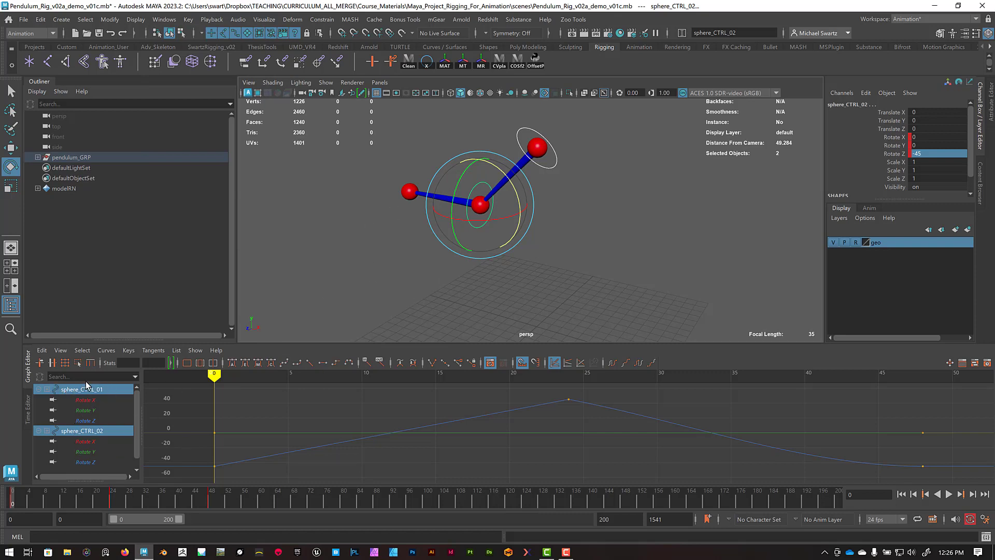
pyautogui.click(62, 352)
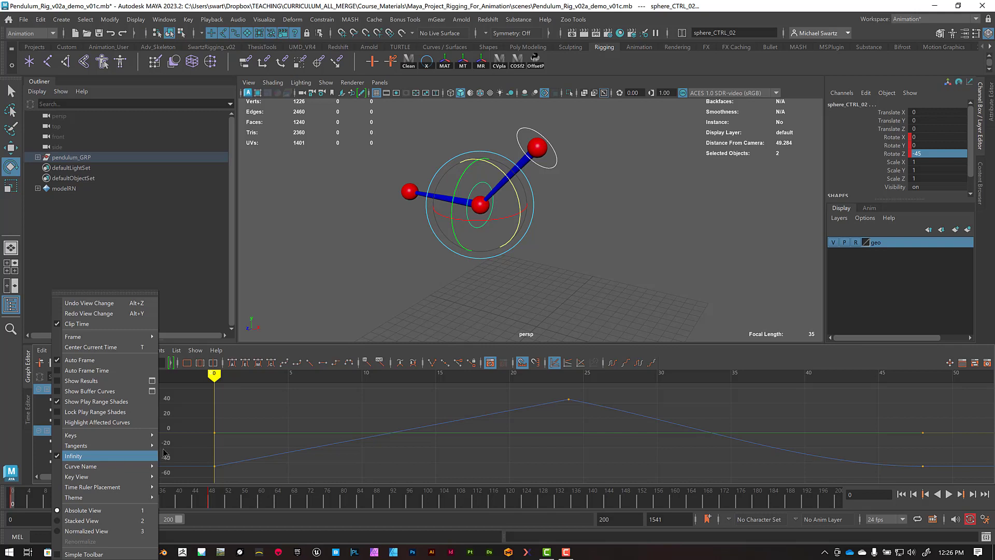
# Select the Rotate Z curves of both sphere controls and set their pre-infinity and post-infinity to Cycle
pyautogui.click(350, 408)
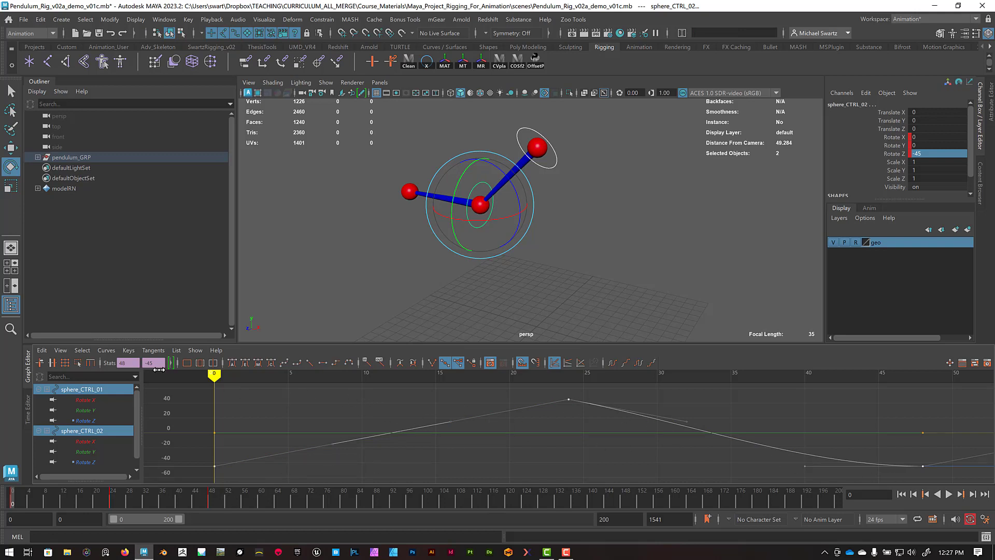
pyautogui.click(107, 351)
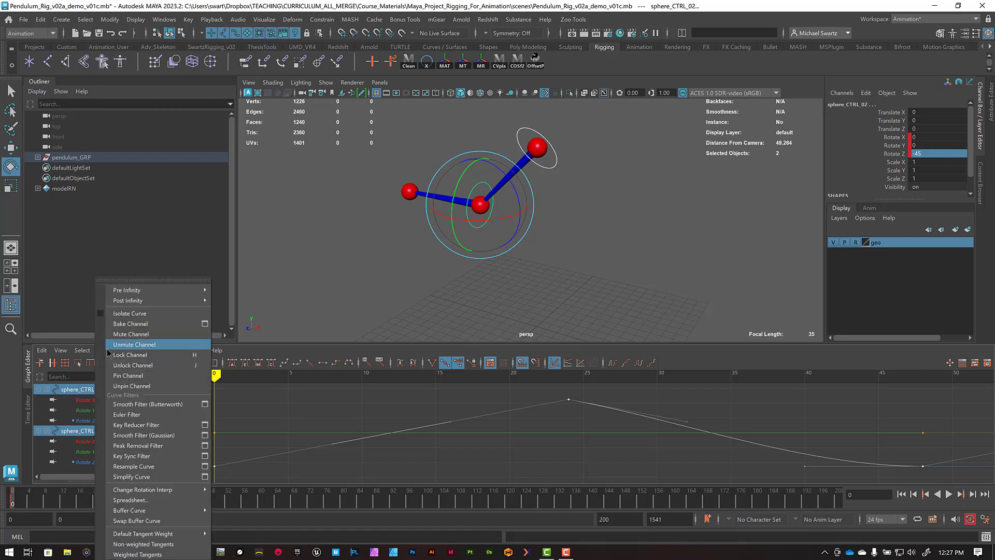
pyautogui.click(104, 351)
pyautogui.click(106, 351)
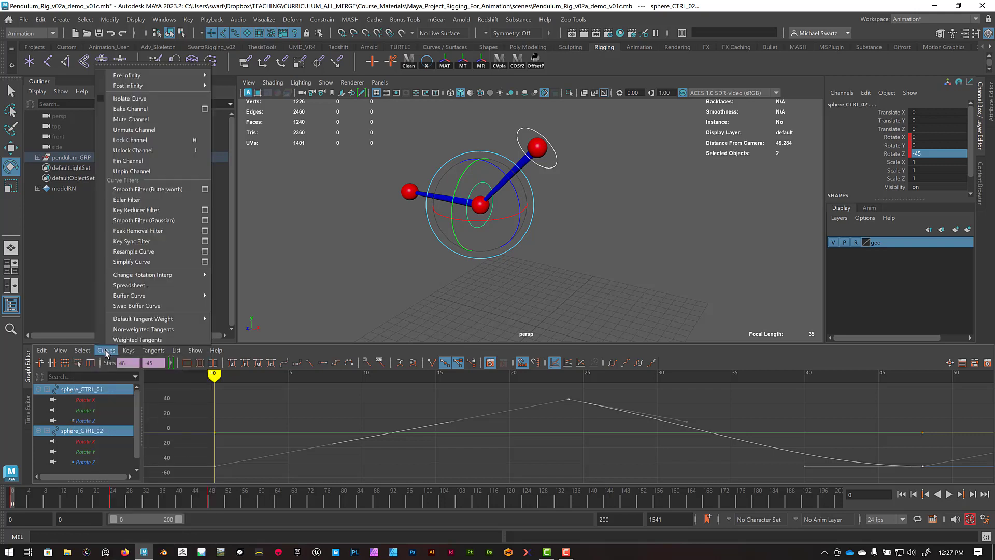
pyautogui.moveTo(155, 76)
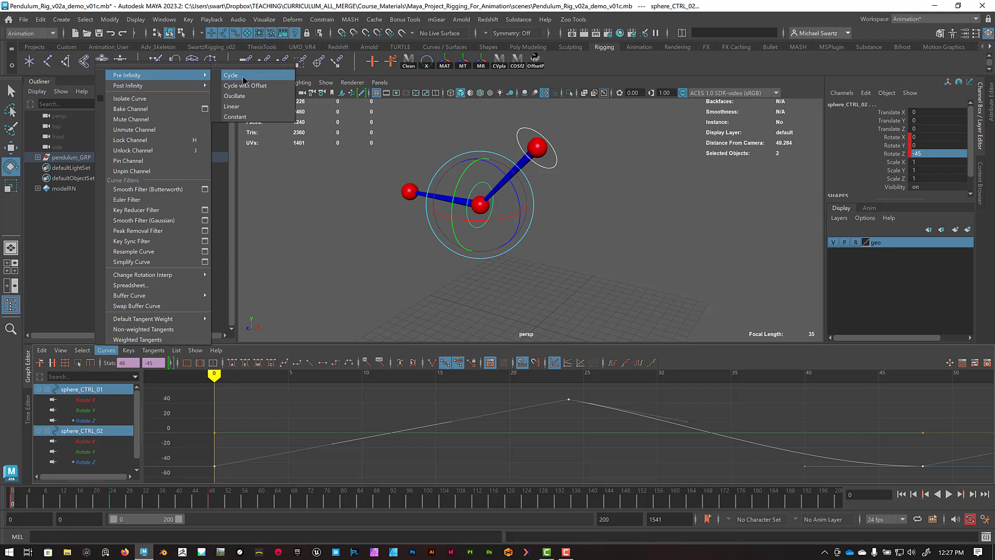
pyautogui.click(244, 77)
pyautogui.click(107, 352)
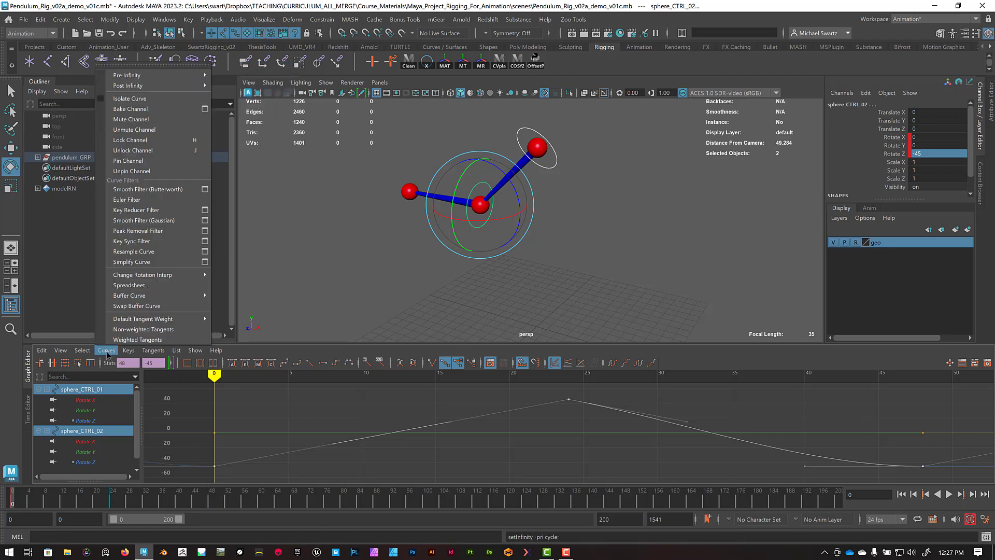
pyautogui.moveTo(139, 88)
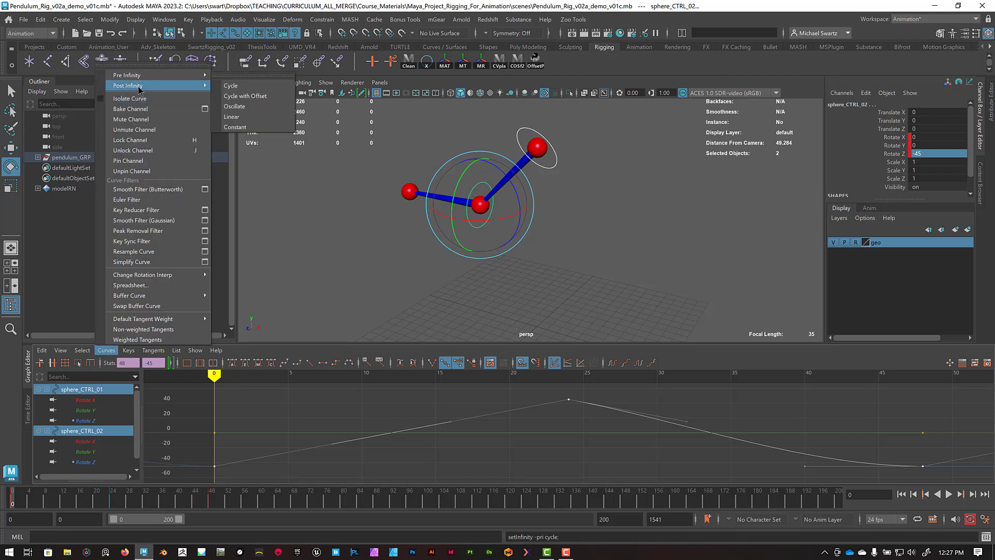
pyautogui.click(236, 86)
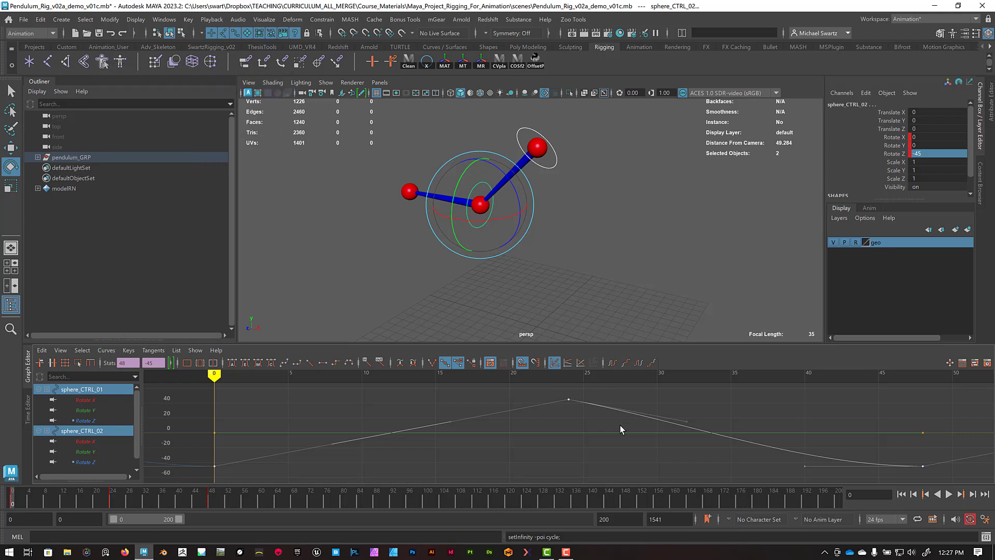
# Examine the cycling Rotate Z curves before and after the keyed range in the Graph Editor
pyautogui.scroll(-10, 667, 432)
pyautogui.keyDown('alt'); pyautogui.moveTo(642, 431); pyautogui.dragTo(475, 453, button='middle'); pyautogui.keyUp('alt')
pyautogui.scroll(-5, 525, 441)
pyautogui.keyDown('alt'); pyautogui.moveTo(604, 264); pyautogui.dragTo(631, 306, button='middle'); pyautogui.keyUp('alt')
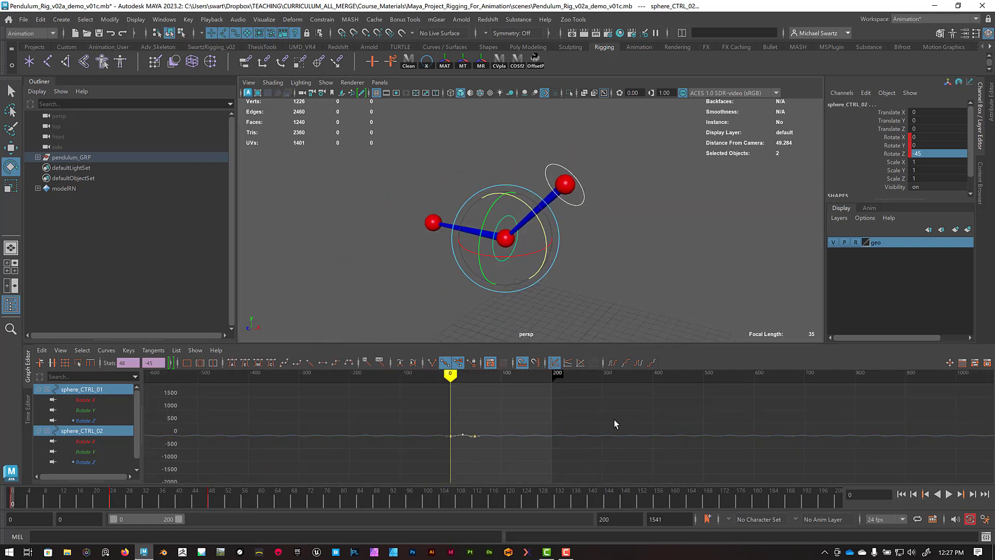
pyautogui.keyDown('alt'); pyautogui.moveTo(470, 434); pyautogui.dragTo(573, 444, button='right'); pyautogui.keyUp('alt')
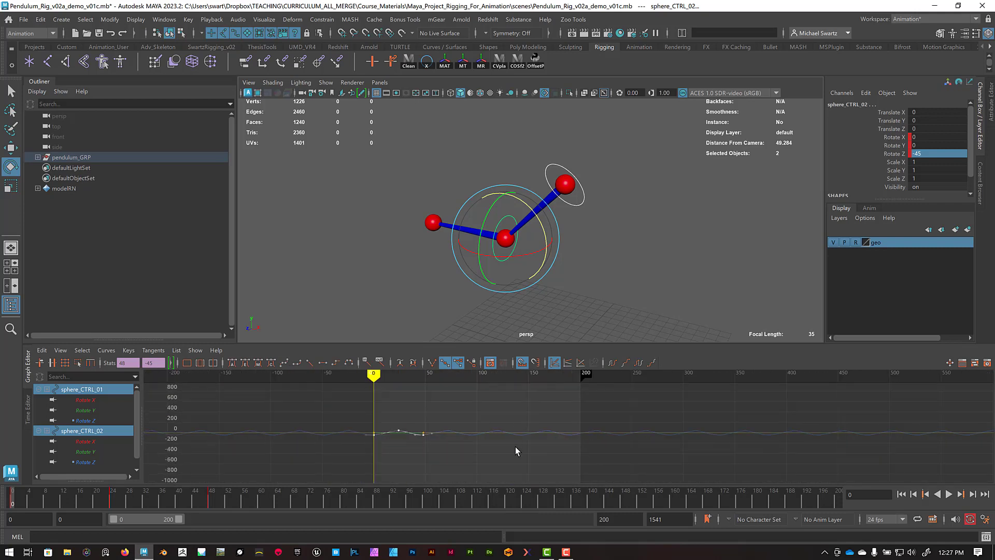
pyautogui.keyDown('alt'); pyautogui.keyDown('shift'); pyautogui.moveTo(516, 451); pyautogui.dragTo(536, 399, button='right'); pyautogui.keyUp('shift'); pyautogui.keyUp('alt')
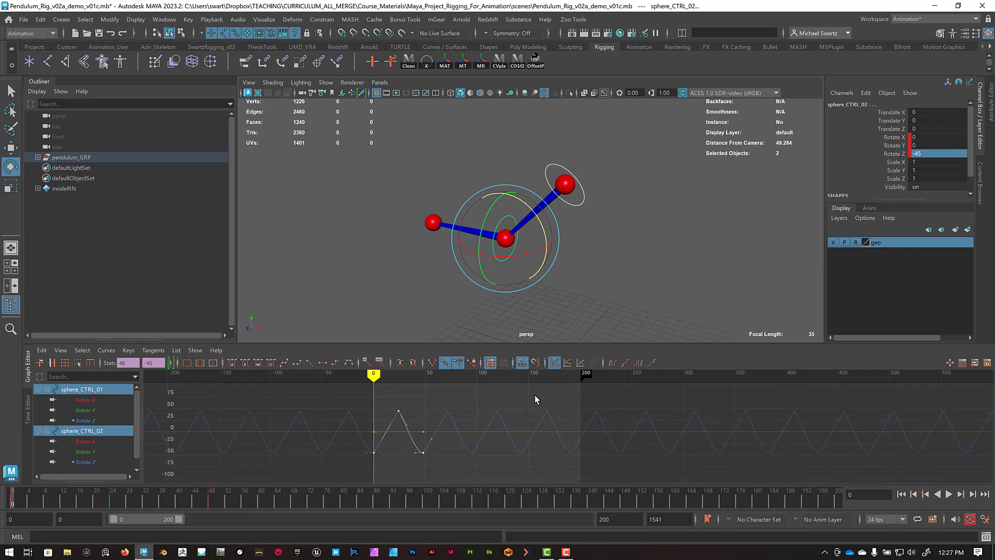
# Examine the cycling curves in the Graph Editor and play the looping pendulum swing in the viewport
pyautogui.moveTo(475, 434)
pyautogui.keyDown('alt'); pyautogui.keyDown('shift'); pyautogui.mouseDown(button='right')
pyautogui.moveTo(484, 426)
pyautogui.moveTo(472, 438)
pyautogui.mouseUp(button='right'); pyautogui.keyUp('shift'); pyautogui.keyUp('alt')
pyautogui.keyDown('alt'); pyautogui.moveTo(472, 439); pyautogui.dragTo(560, 446, button='middle'); pyautogui.keyUp('alt')
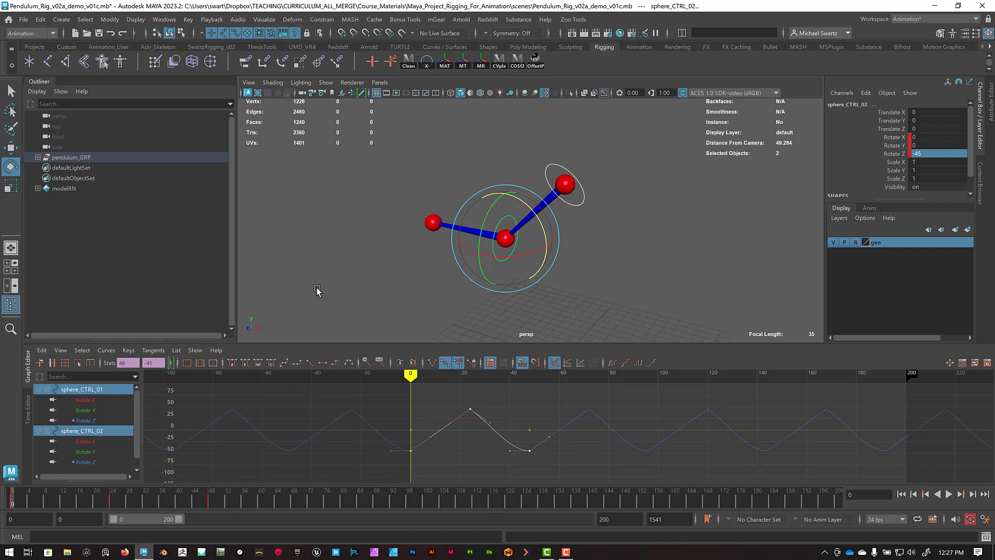
pyautogui.hotkey('alt', 'v')
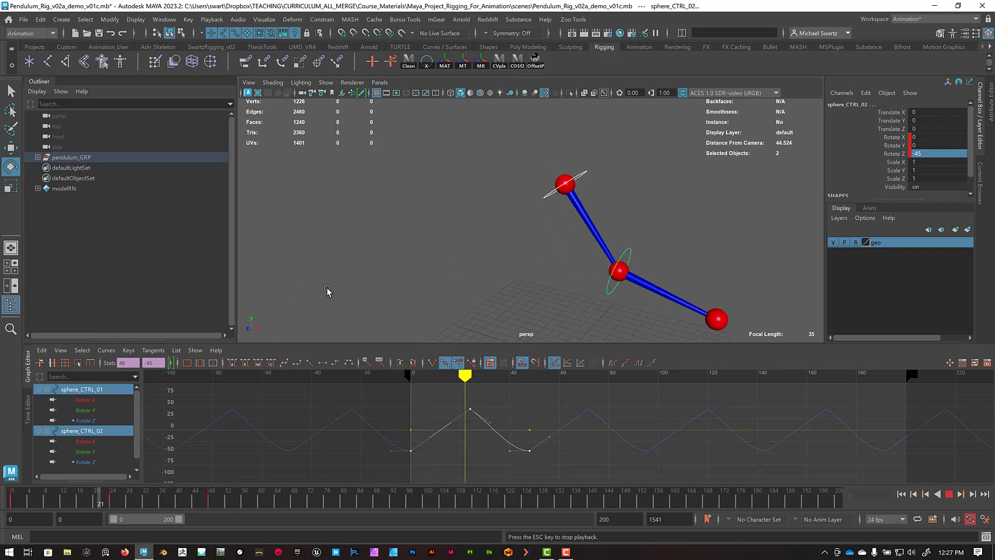
pyautogui.keyDown('alt'); pyautogui.moveTo(584, 255); pyautogui.dragTo(540, 259, button='right'); pyautogui.keyUp('alt')
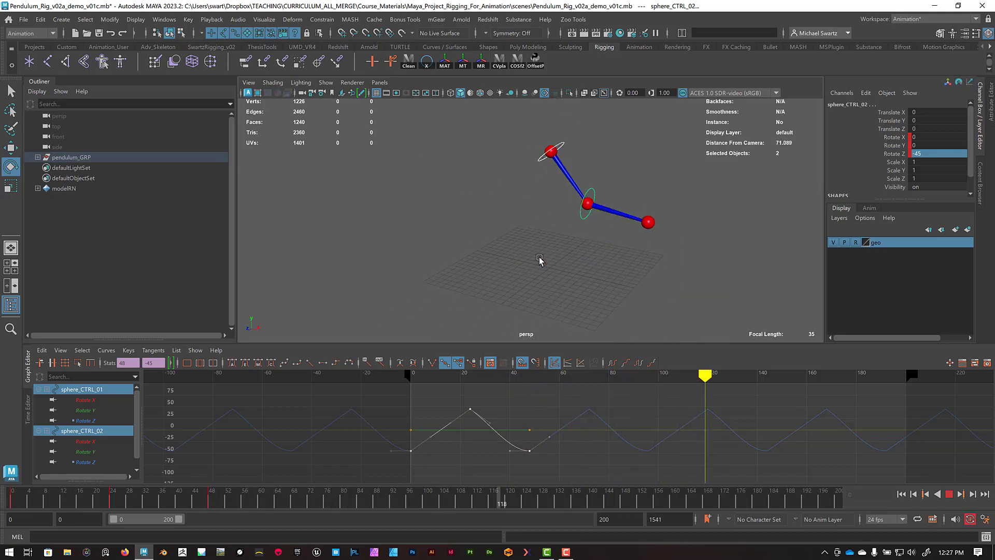
pyautogui.hotkey('alt', 'v')
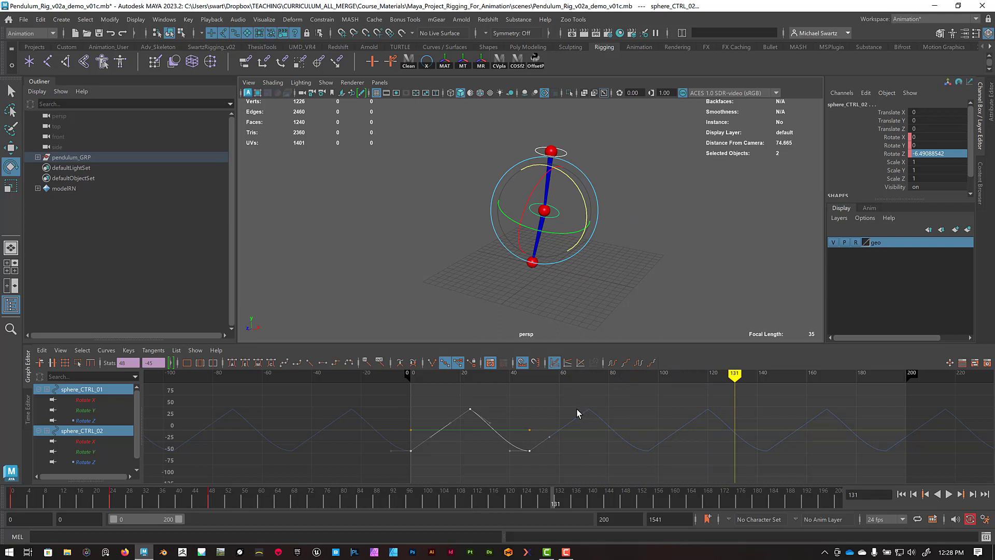
# Select all rotation keys of both sphere controls in the Graph Editor and set their tangents to Flat
pyautogui.moveTo(414, 446)
pyautogui.keyDown('alt'); pyautogui.mouseDown(button='right')
pyautogui.moveTo(404, 444)
pyautogui.moveTo(417, 454)
pyautogui.mouseUp(button='right'); pyautogui.keyUp('alt')
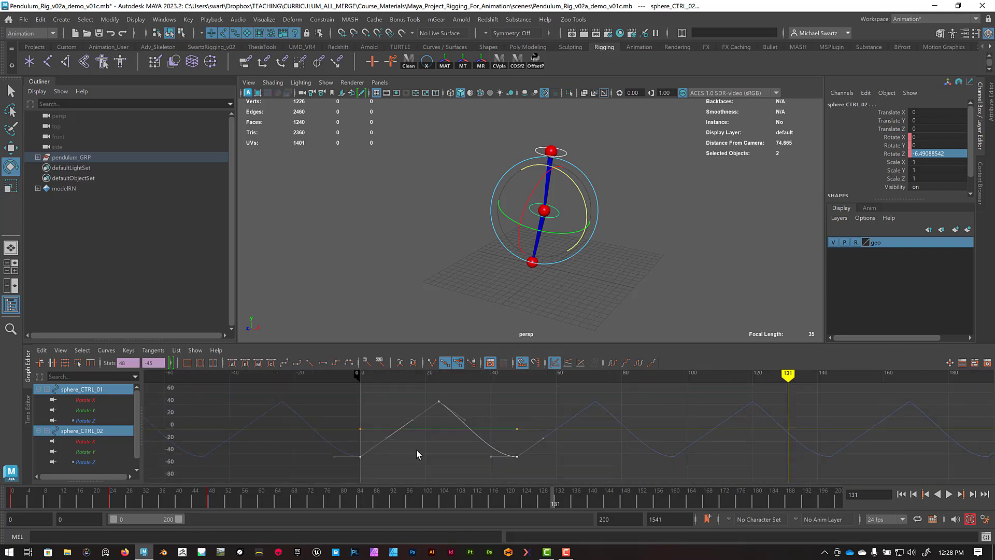
pyautogui.click(386, 410)
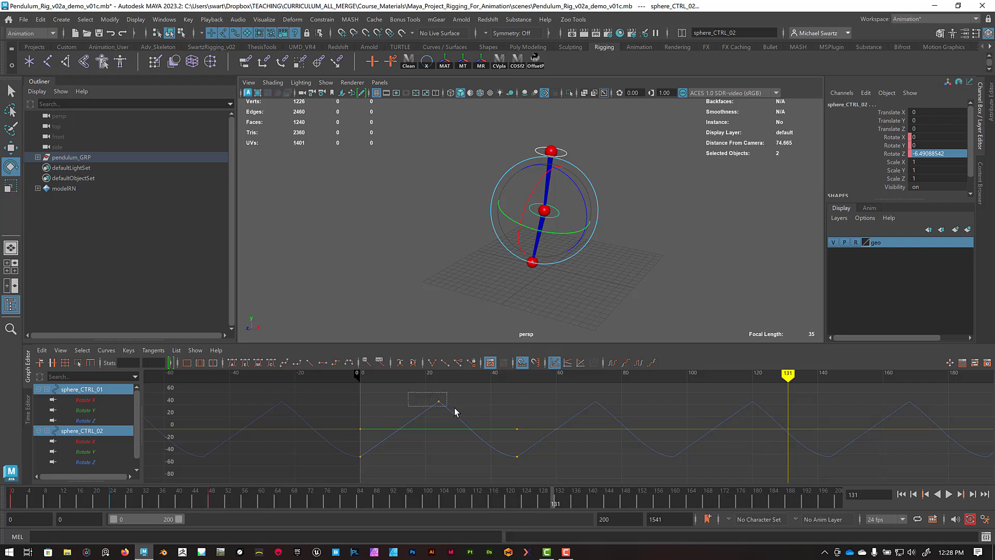
pyautogui.moveTo(455, 409); pyautogui.dragTo(466, 422)
pyautogui.moveTo(332, 481); pyautogui.dragTo(592, 391)
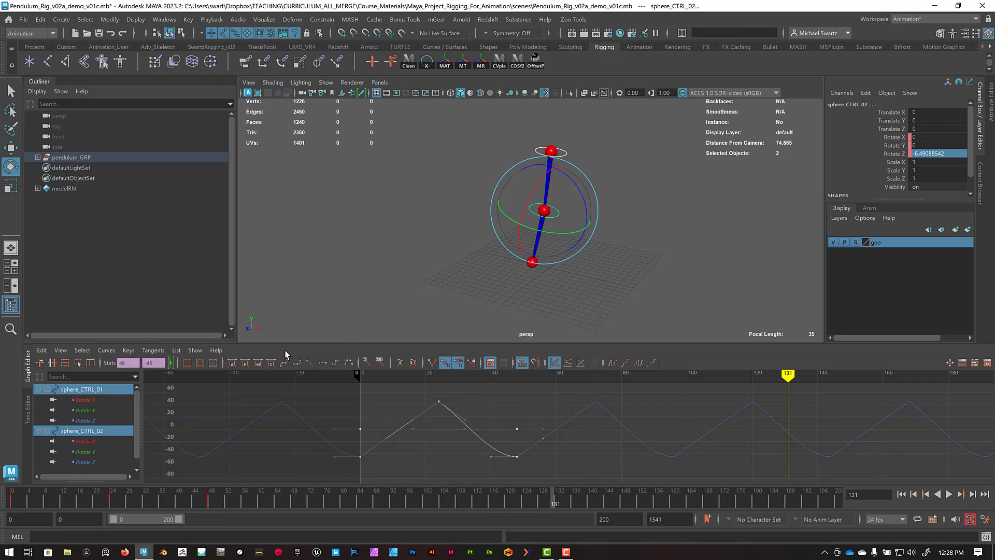
pyautogui.click(155, 351)
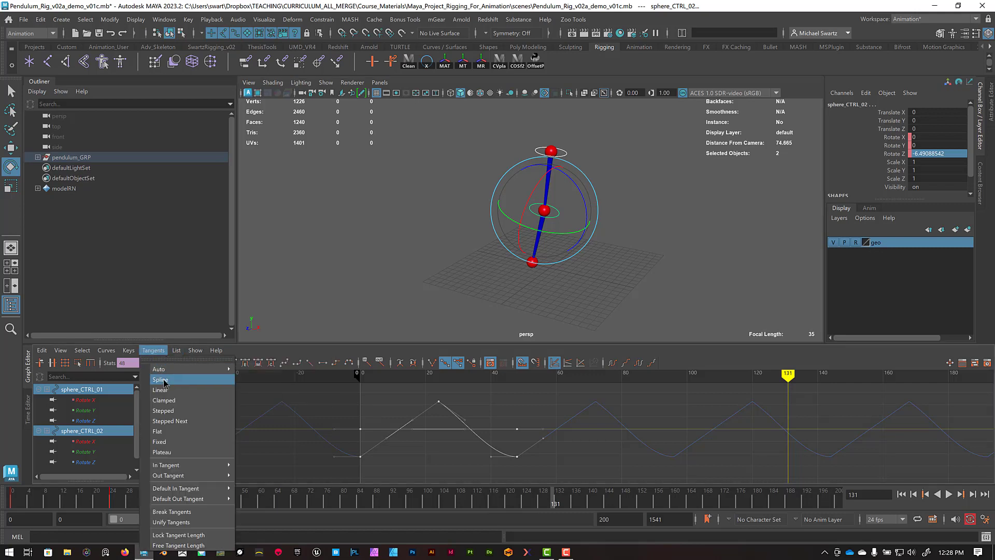
pyautogui.click(165, 432)
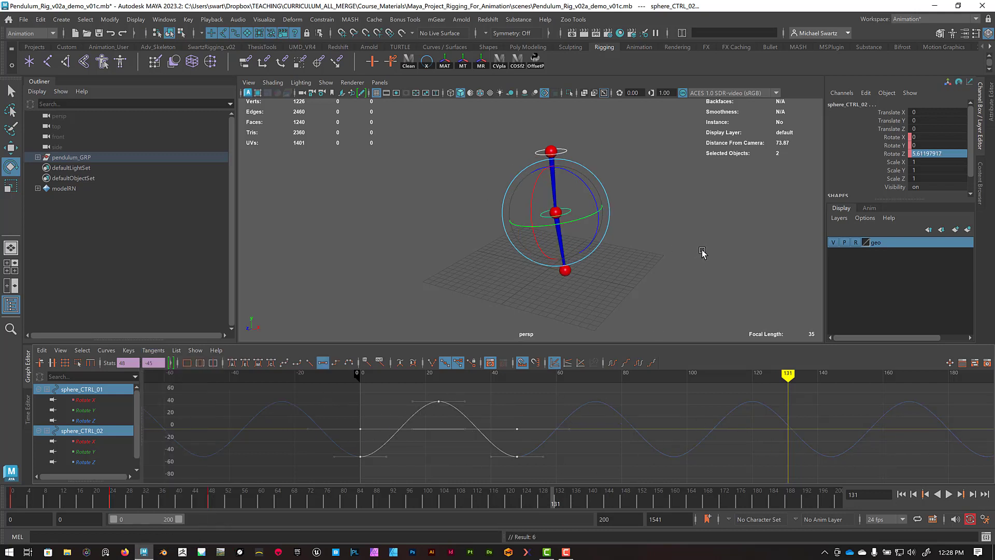
# Play the pendulum cycle from frame 0 to review the swing with flat tangents
pyautogui.hotkey('alt', 'shift', 'v')
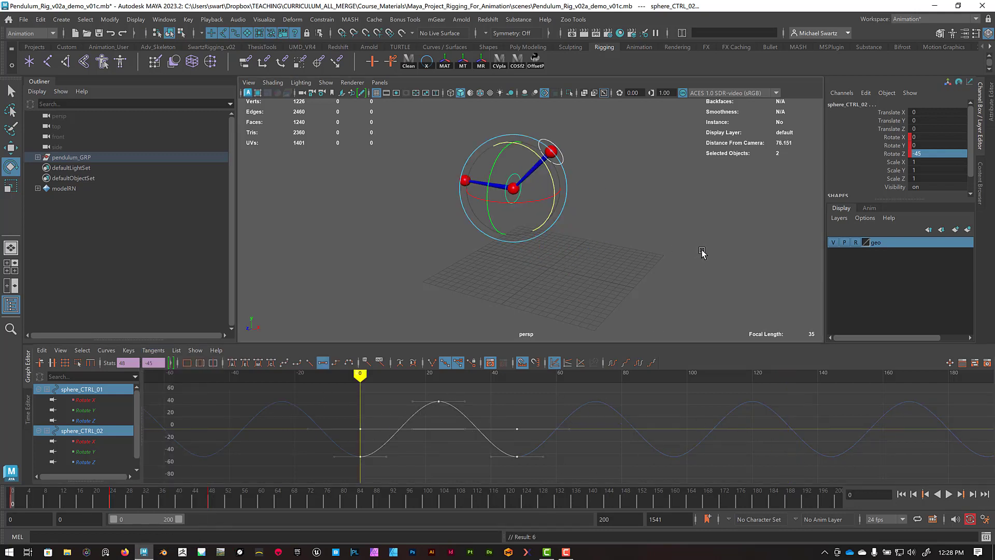
pyautogui.hotkey('alt', 'v')
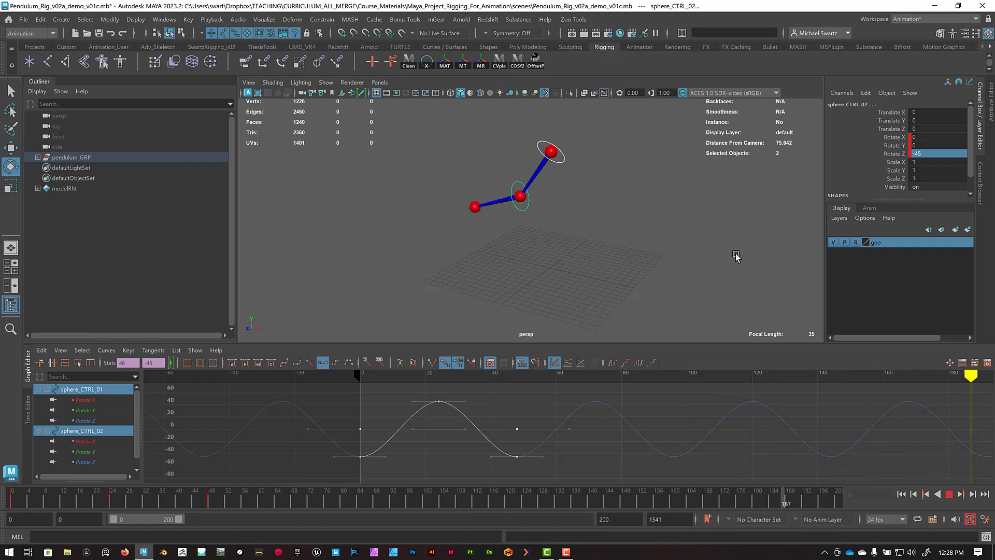
pyautogui.press('Escape')
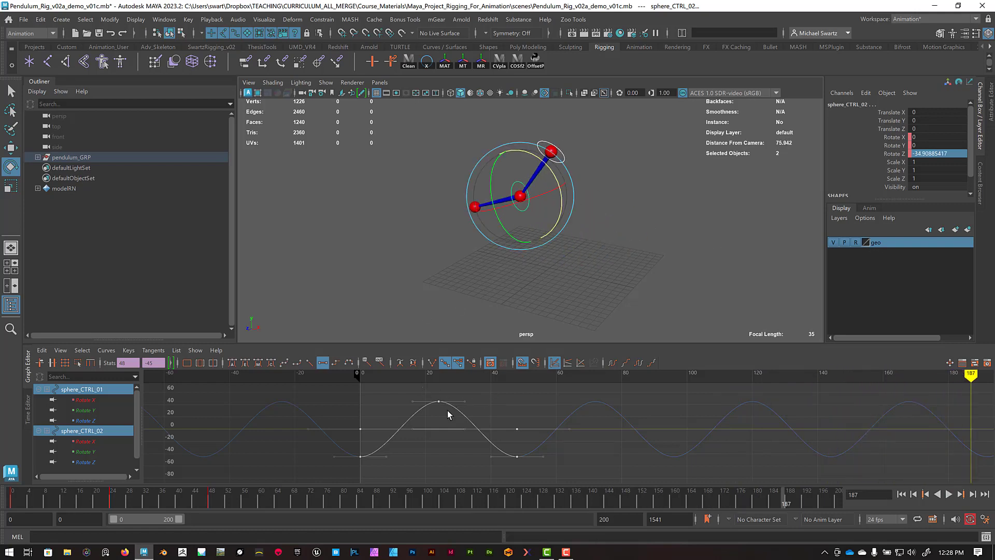
# Try moving the middle and end keys of both sphere controls about 11 frames earlier in the Graph Editor
pyautogui.moveTo(448, 411); pyautogui.dragTo(564, 482)
pyautogui.press('w')
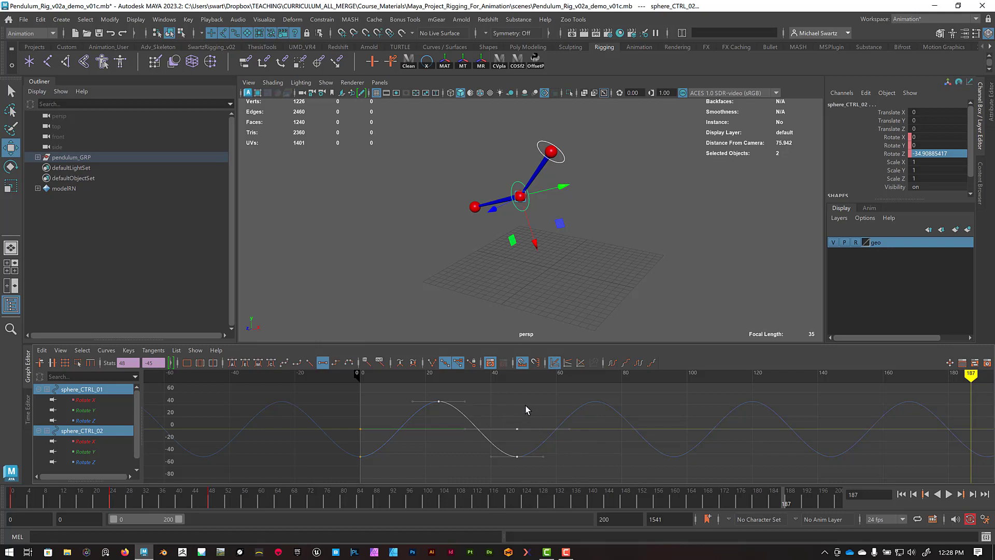
pyautogui.keyDown('shift'); pyautogui.moveTo(511, 406); pyautogui.dragTo(472, 414, button='middle'); pyautogui.keyUp('shift')
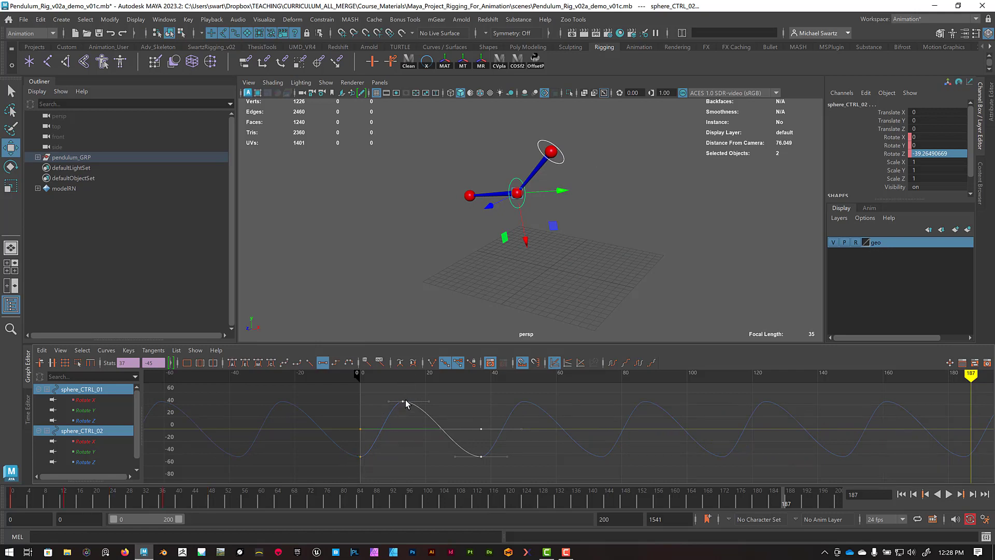
pyautogui.hotkey('ctrl', 'z')
pyautogui.hotkey('ctrl', 'z')
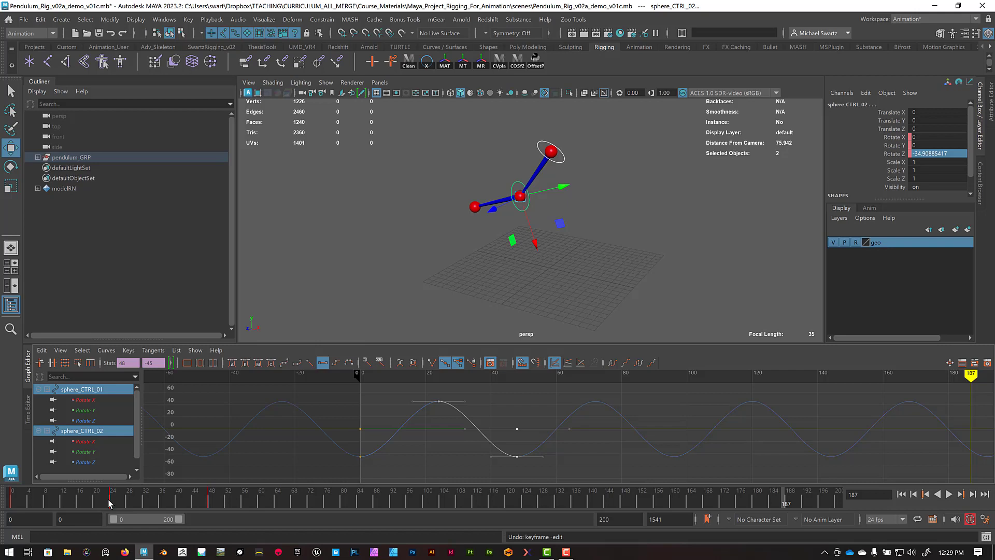
# Retime both controls' middle key to frame 16 and end key to frame 32, and play the swing from frame 0
pyautogui.keyDown('shift'); pyautogui.moveTo(110, 503); pyautogui.dragTo(200, 502); pyautogui.keyUp('shift')
pyautogui.click(242, 501)
pyautogui.click(137, 506)
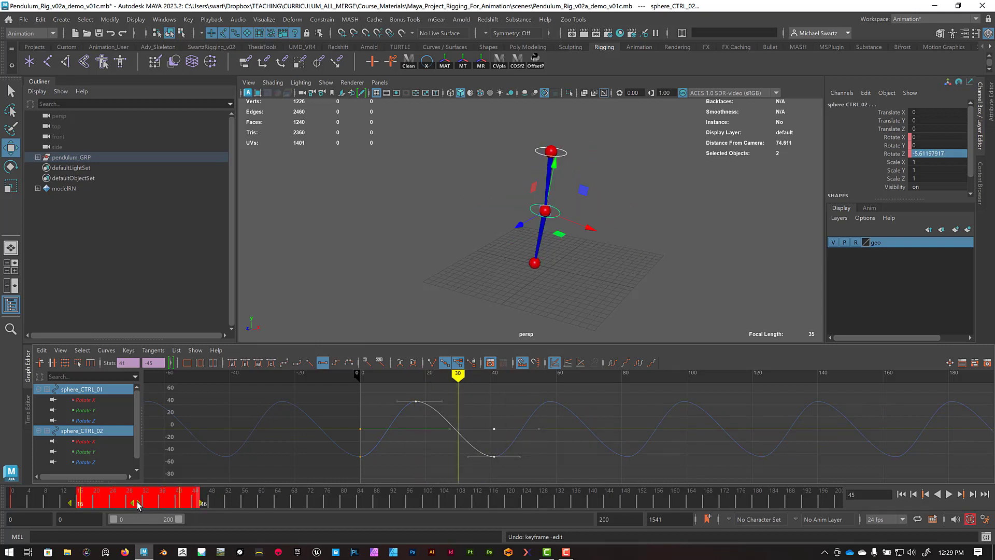
pyautogui.click(218, 501)
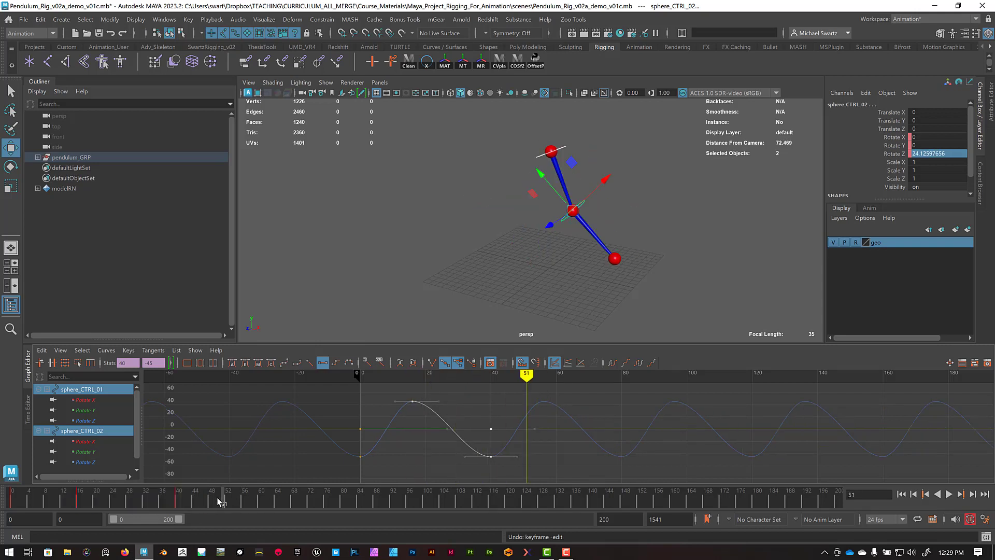
pyautogui.click(178, 502)
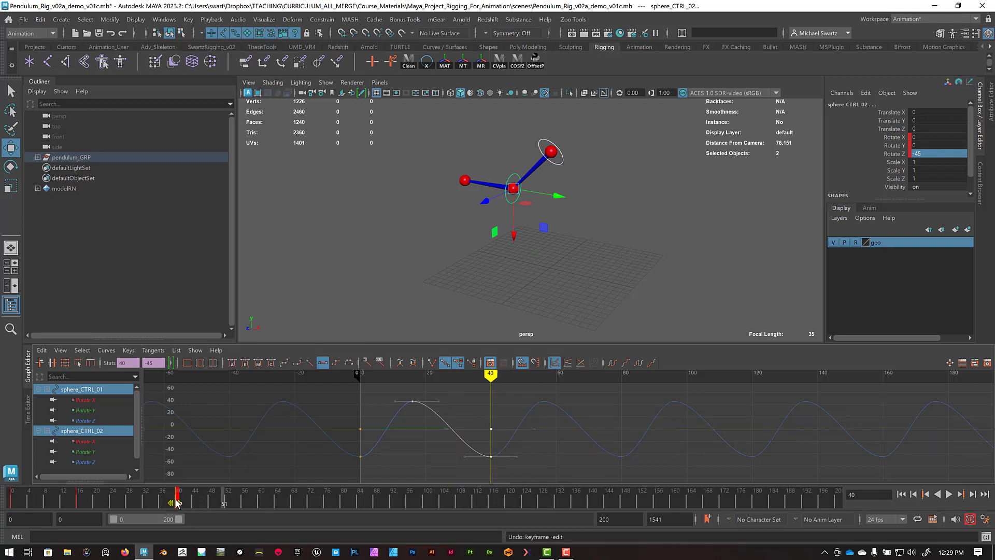
pyautogui.moveTo(178, 502); pyautogui.dragTo(13, 504)
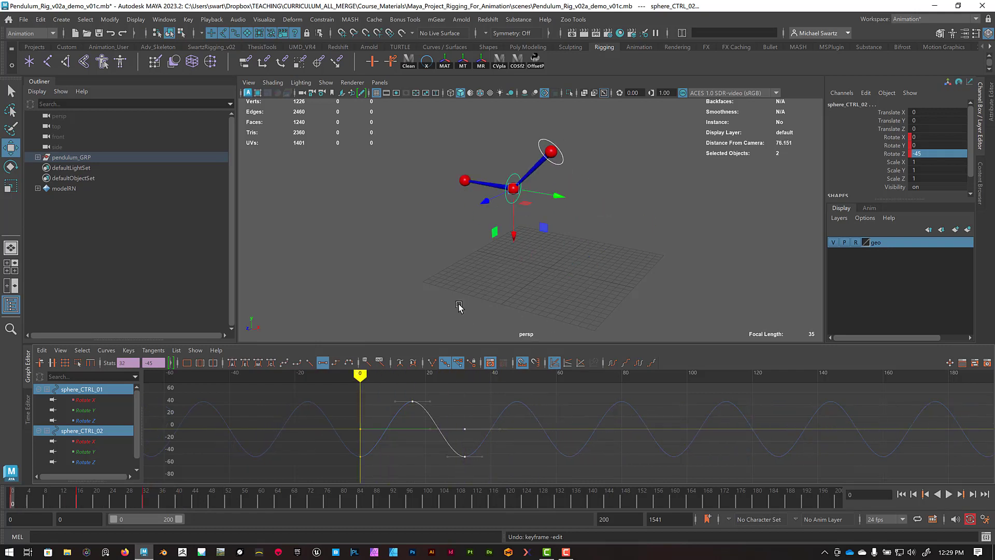
pyautogui.hotkey('alt', 'v')
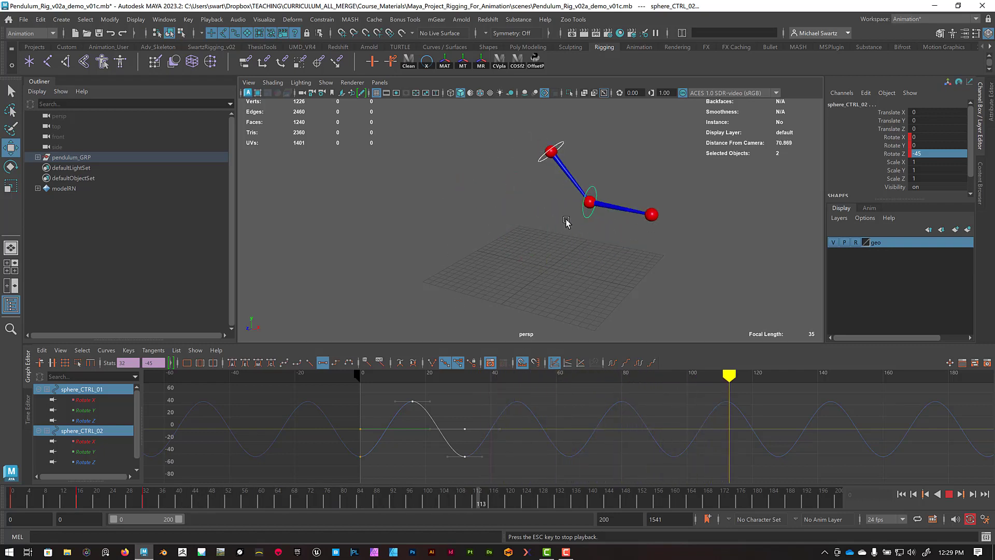
pyautogui.press('Escape')
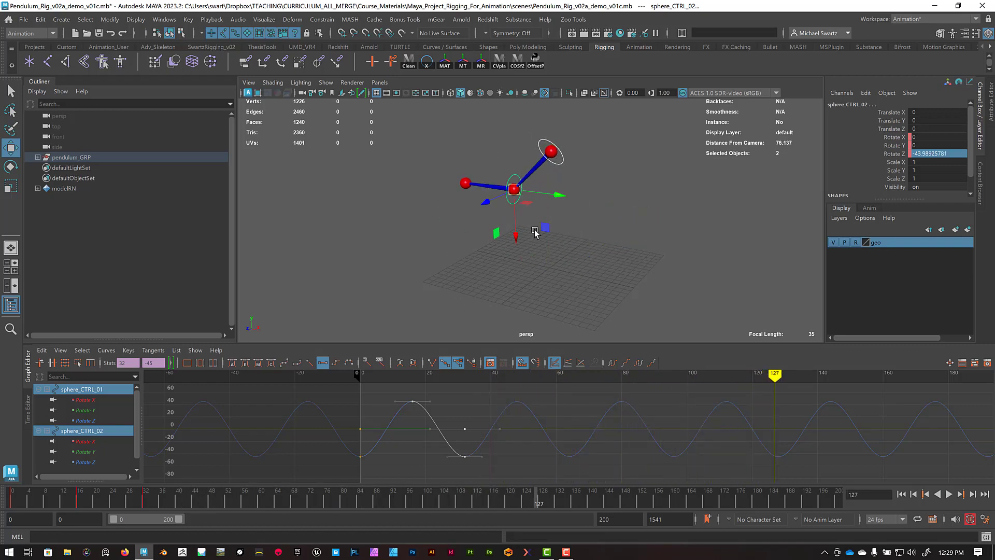
# Shift all rotation keys of sphere_CTRL_02 alone 2 frames later in the Graph Editor, and play the swing from frame 0
pyautogui.click(601, 231)
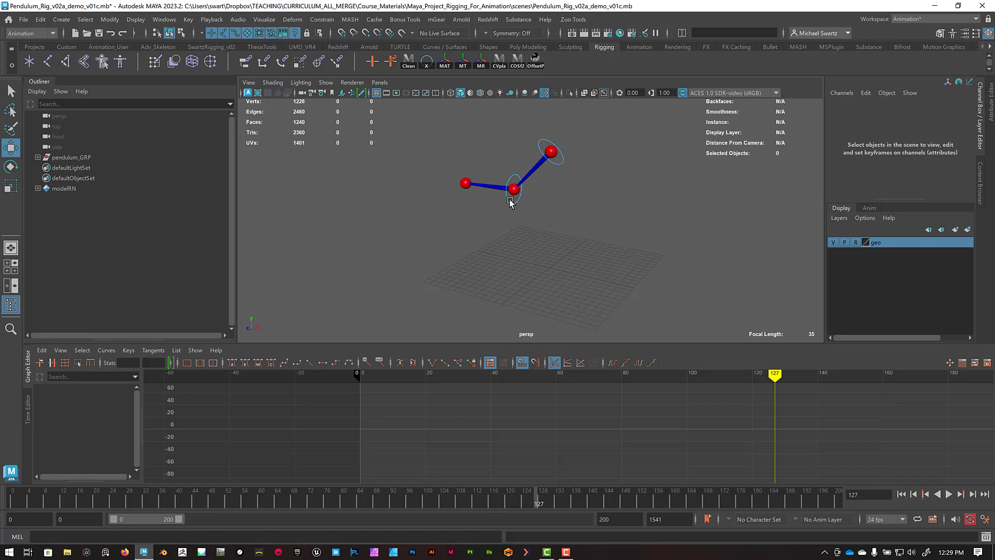
pyautogui.moveTo(512, 202); pyautogui.dragTo(526, 219)
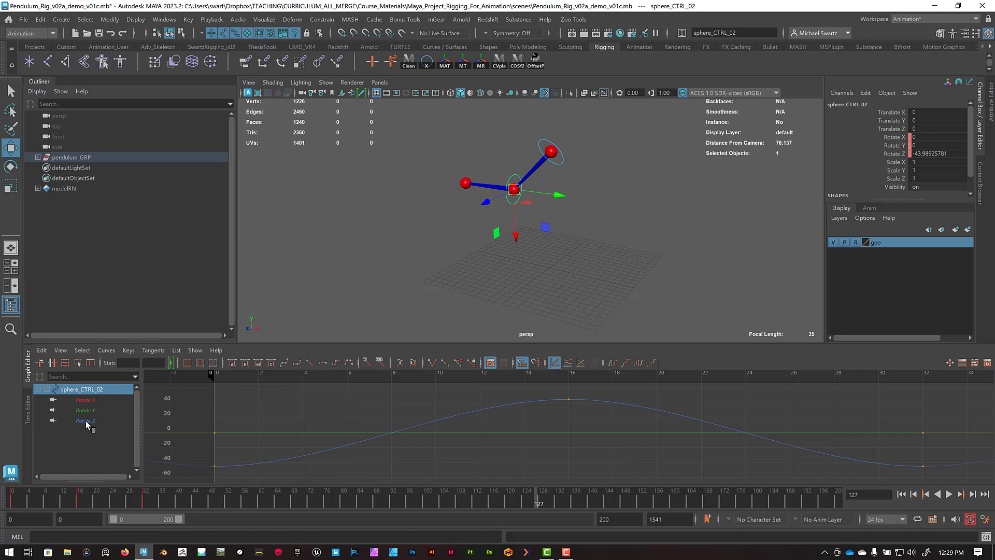
pyautogui.click(373, 438)
pyautogui.press('f')
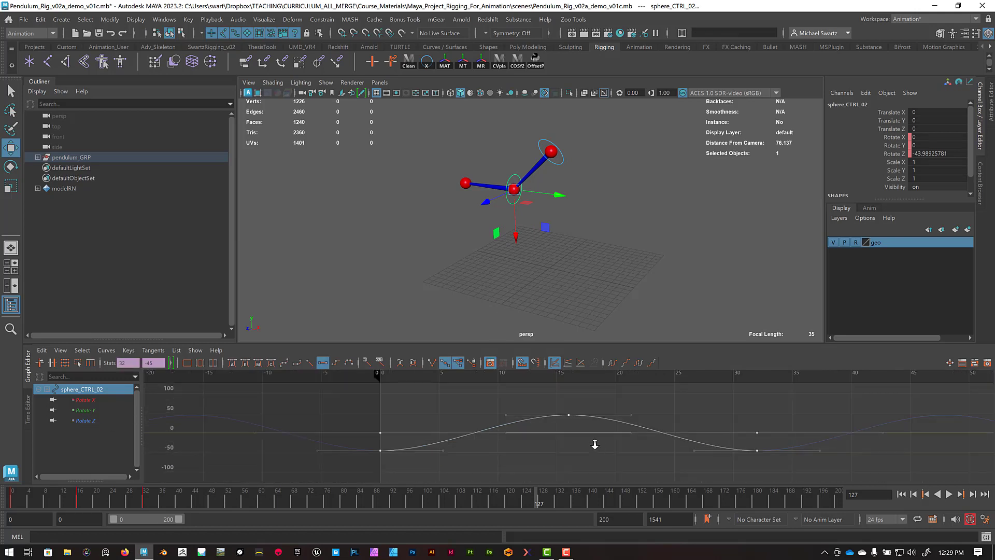
pyautogui.keyDown('alt'); pyautogui.moveTo(596, 447); pyautogui.dragTo(595, 445, button='right'); pyautogui.keyUp('alt')
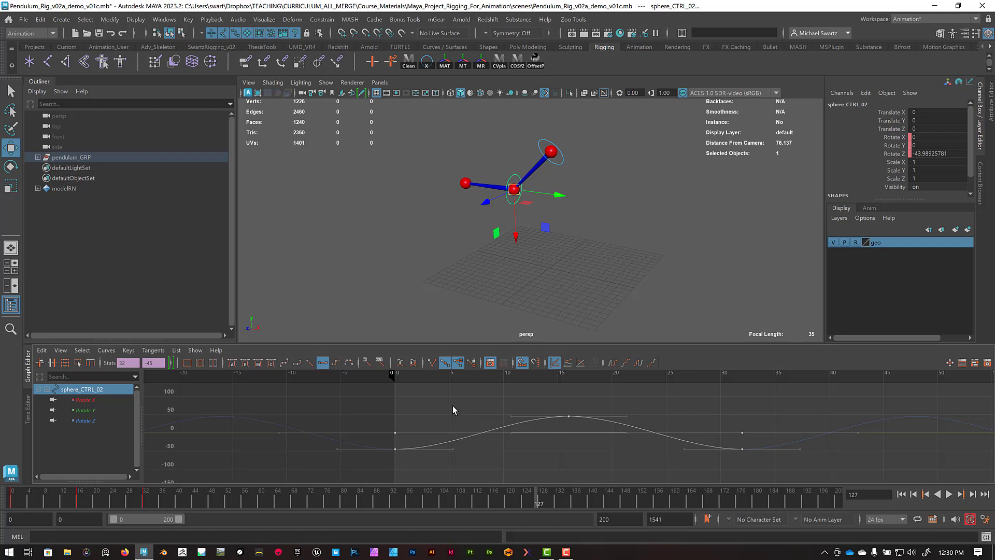
pyautogui.keyDown('shift'); pyautogui.moveTo(454, 406); pyautogui.dragTo(477, 405, button='middle'); pyautogui.keyUp('shift')
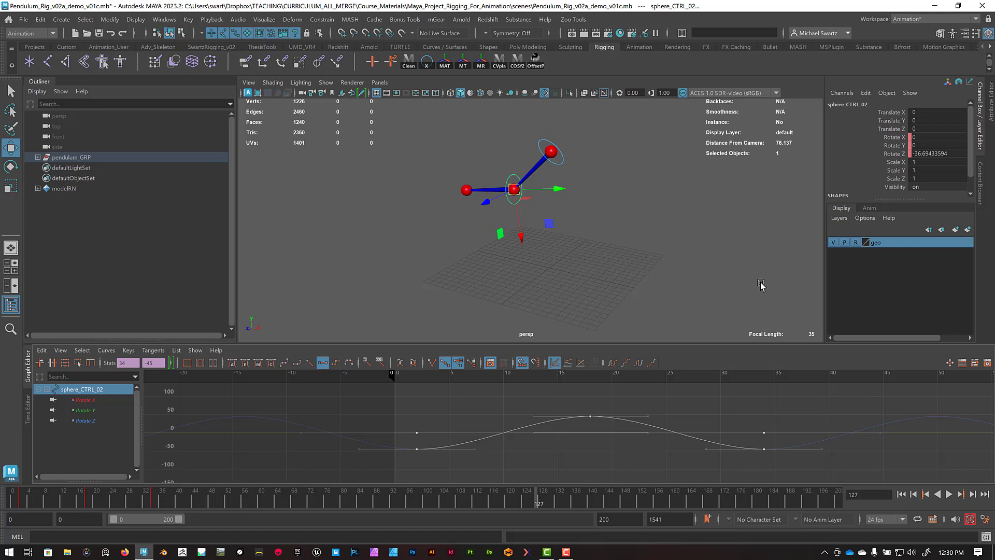
pyautogui.hotkey('alt', 'shift', 'v')
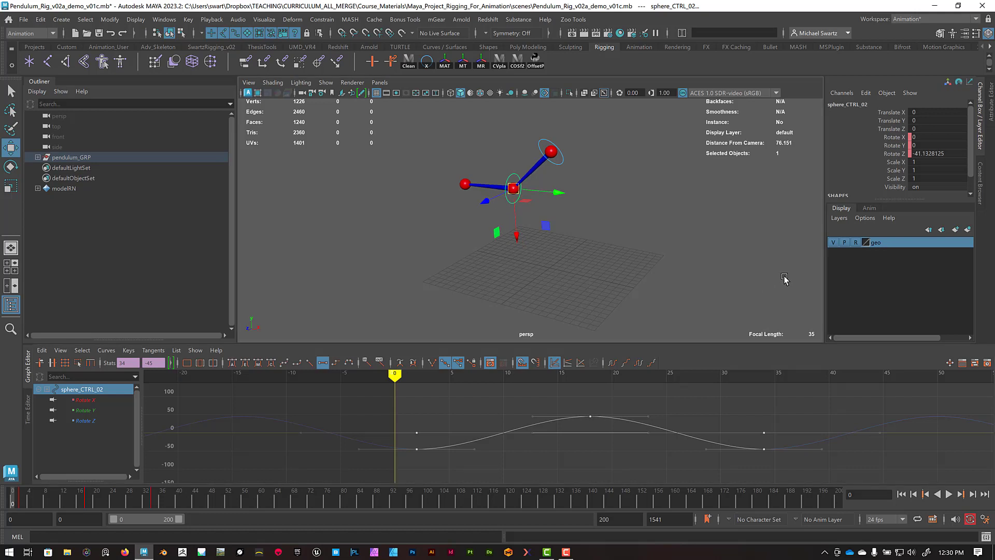
pyautogui.hotkey('alt', 'v')
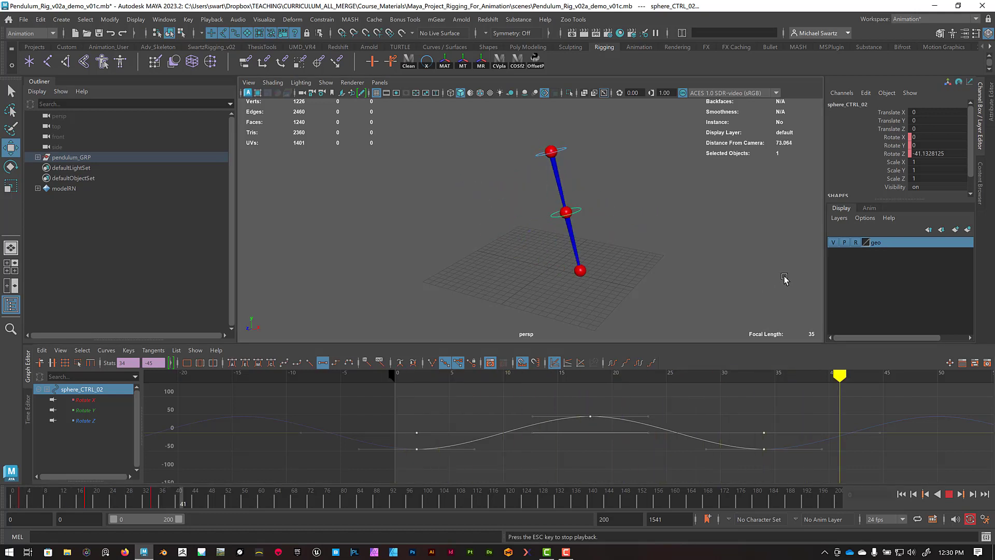